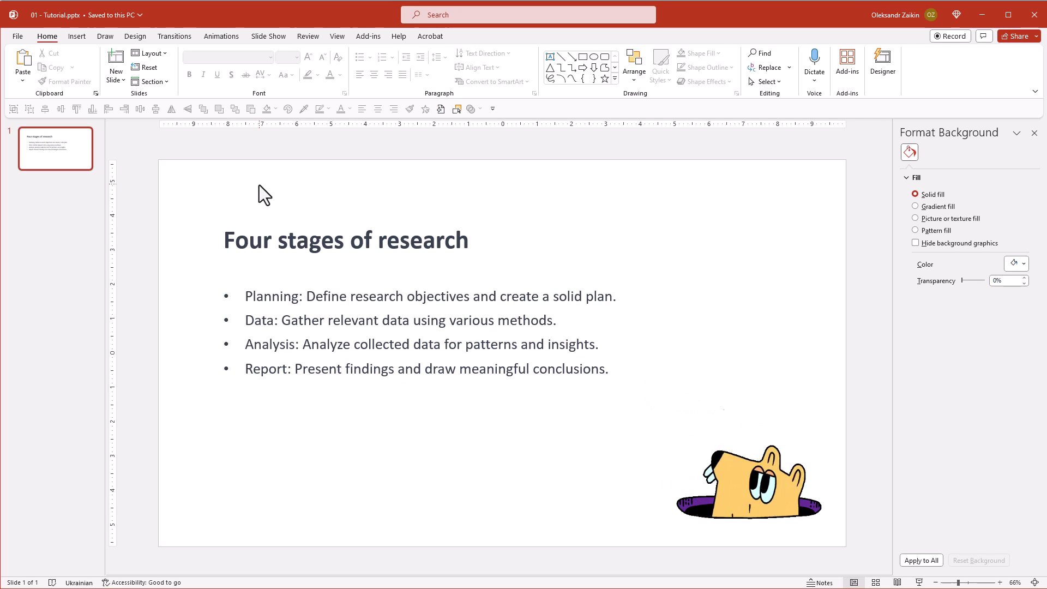
Step: Add a blank slide 2 and paste a copy of slide 1's 'Four stages of research' title onto it
left_click(109, 82)
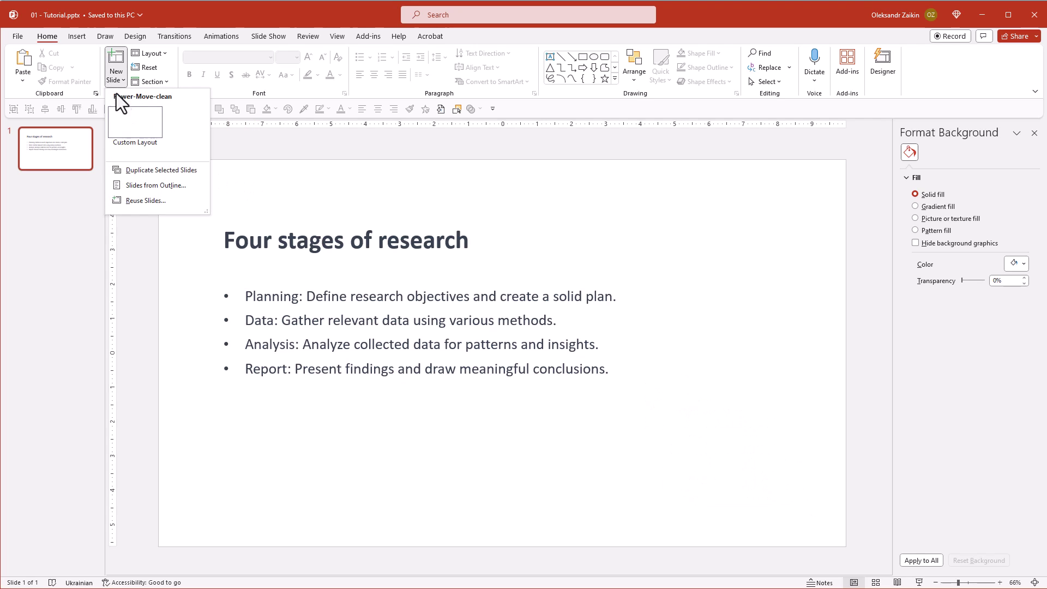
left_click(125, 113)
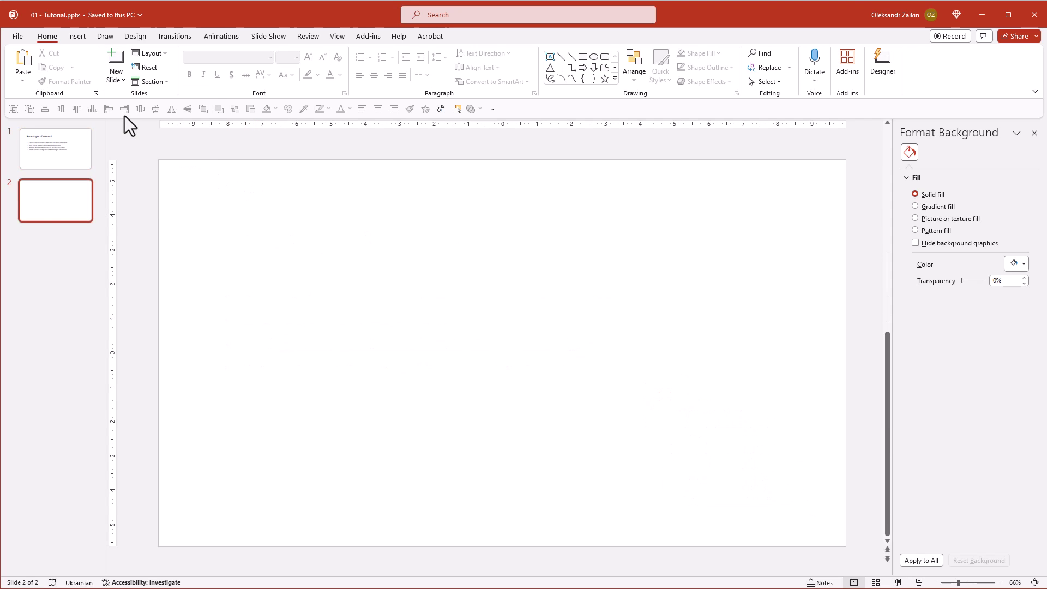
left_click(78, 149)
left_click(289, 245)
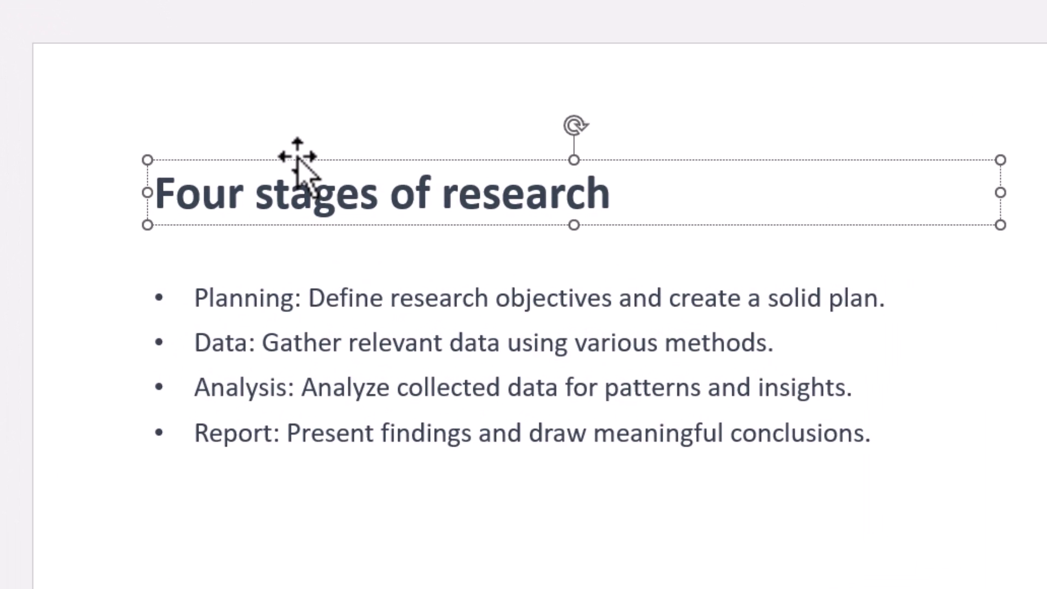
right_click(300, 221)
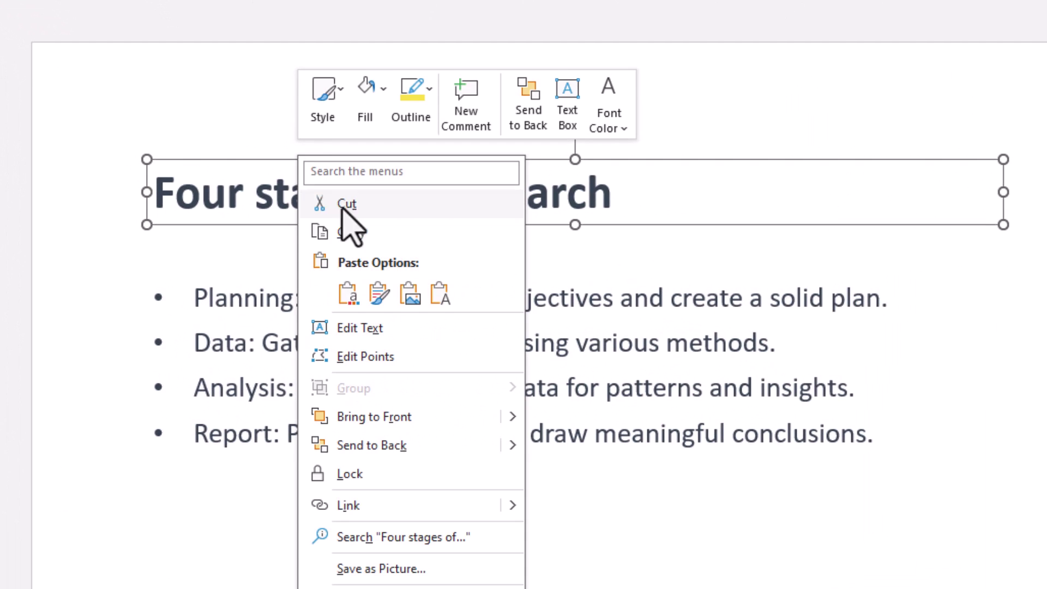
key("Escape")
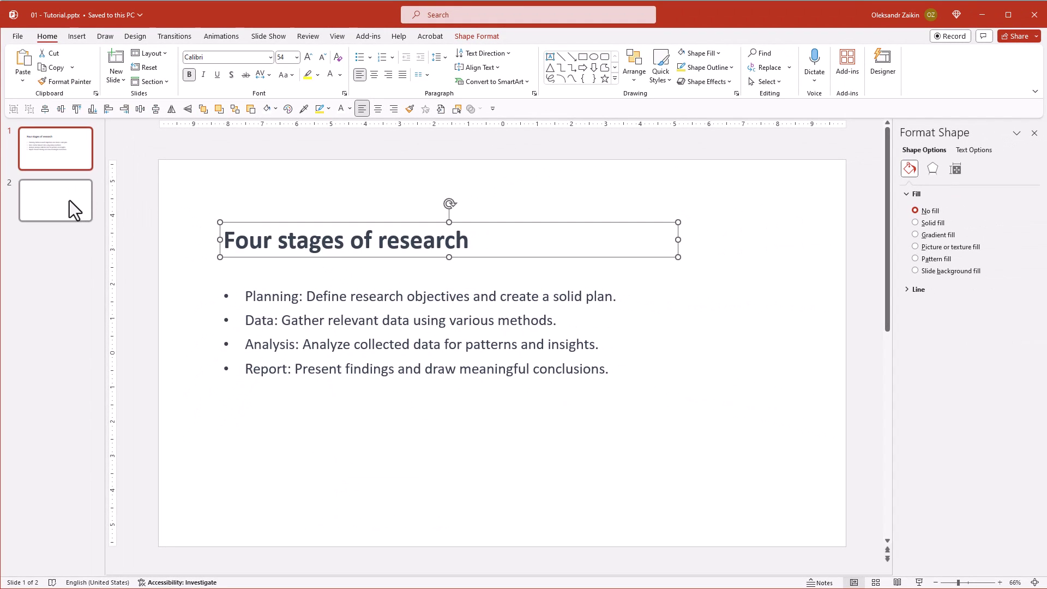
left_click(70, 201)
right_click(322, 194)
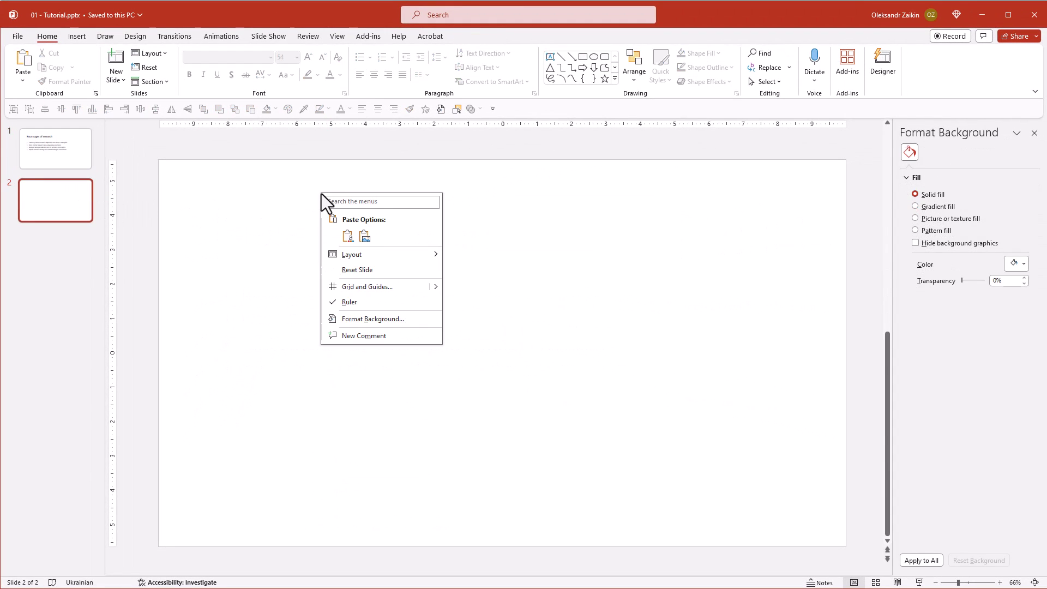
left_click(349, 237)
Step: Centre the title text and move the box to the top centre of slide 2
left_click_drag(379, 223, 422, 194)
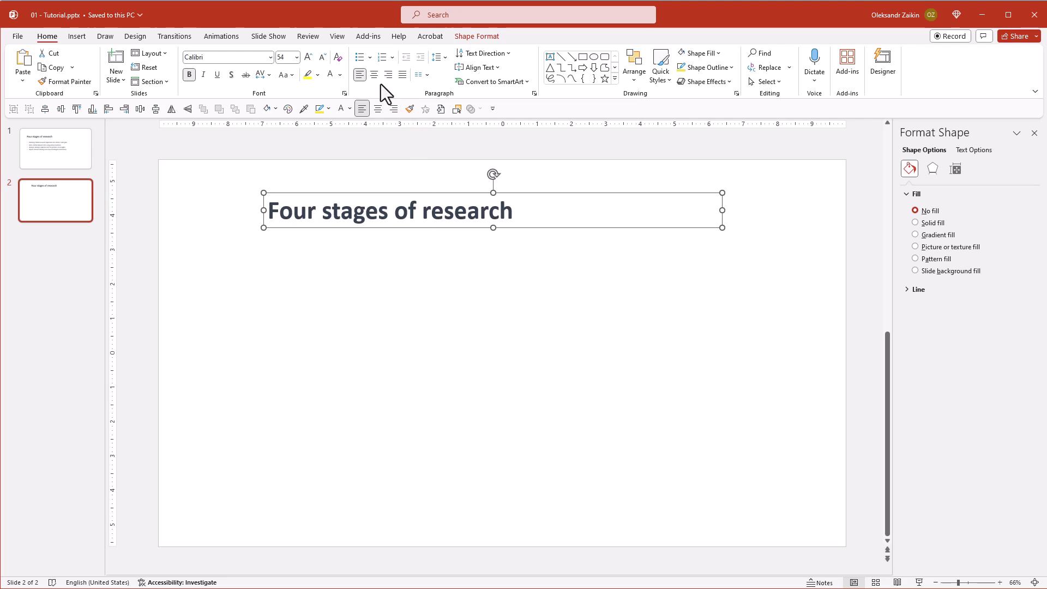
left_click(375, 74)
left_click_drag(505, 186, 526, 179)
Step: Enlarge the title to 66 pt and set it in Titillium Web
left_click(307, 59)
left_click(305, 59)
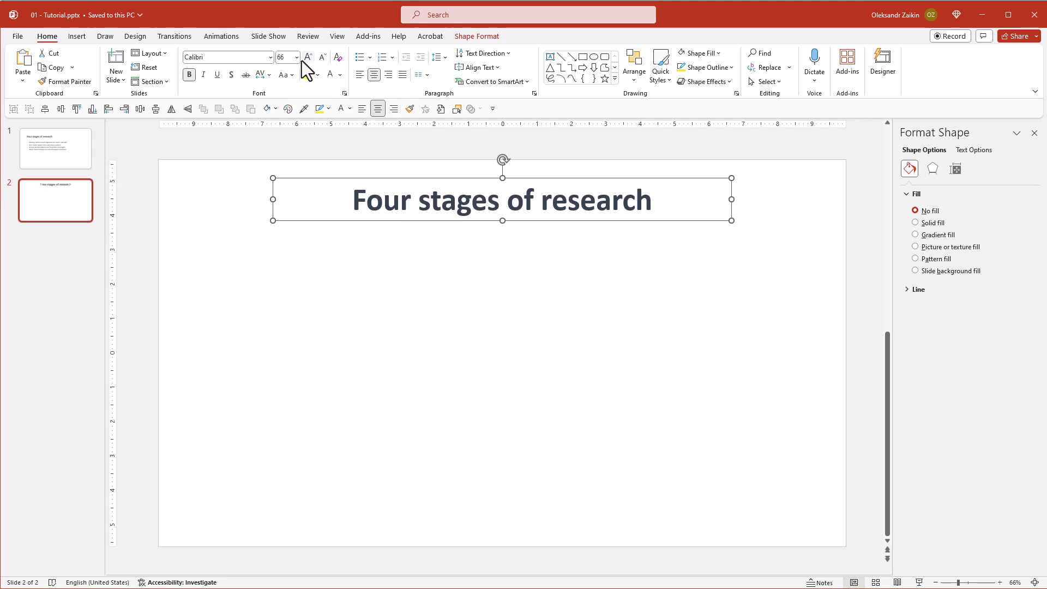
left_click(270, 58)
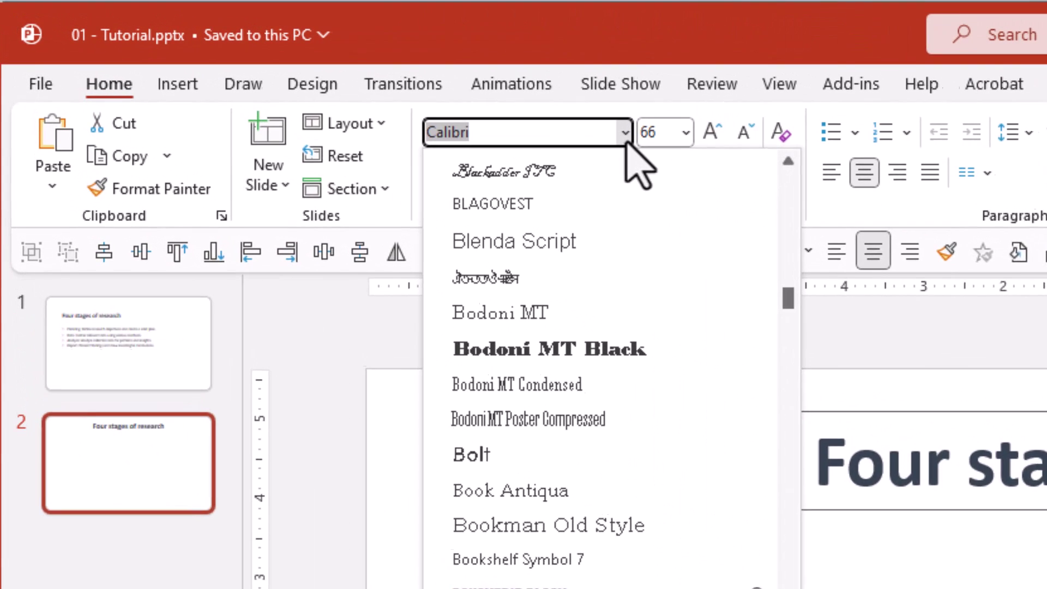
left_click_drag(807, 321, 807, 192)
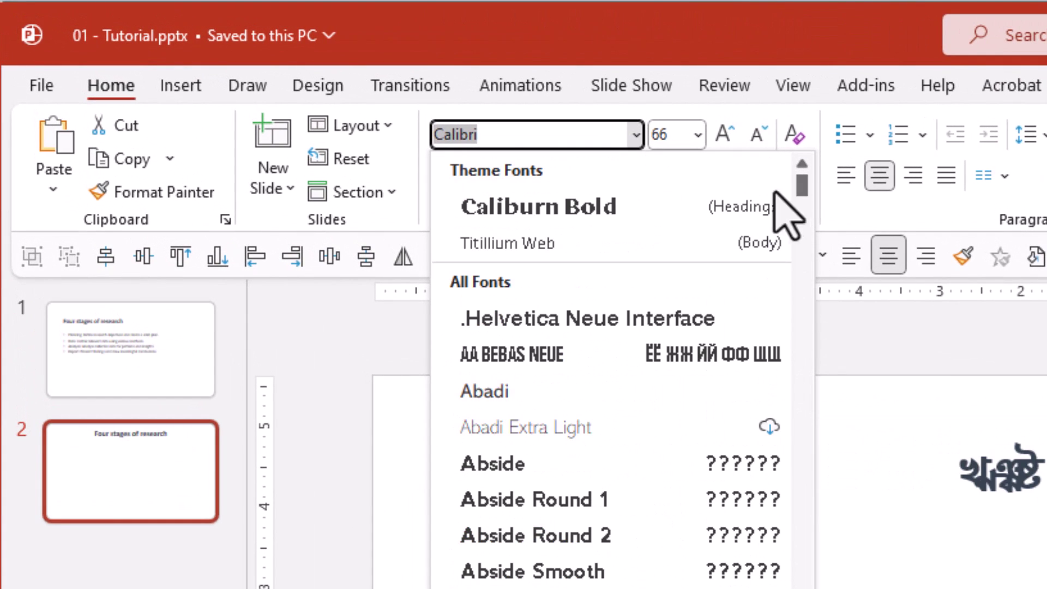
left_click(550, 244)
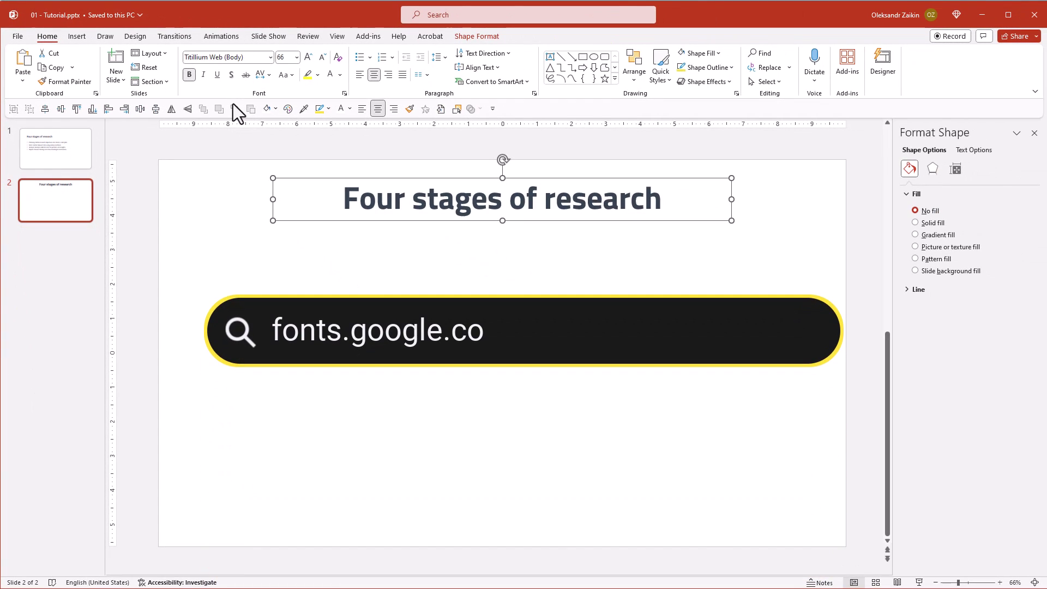
left_click(272, 274)
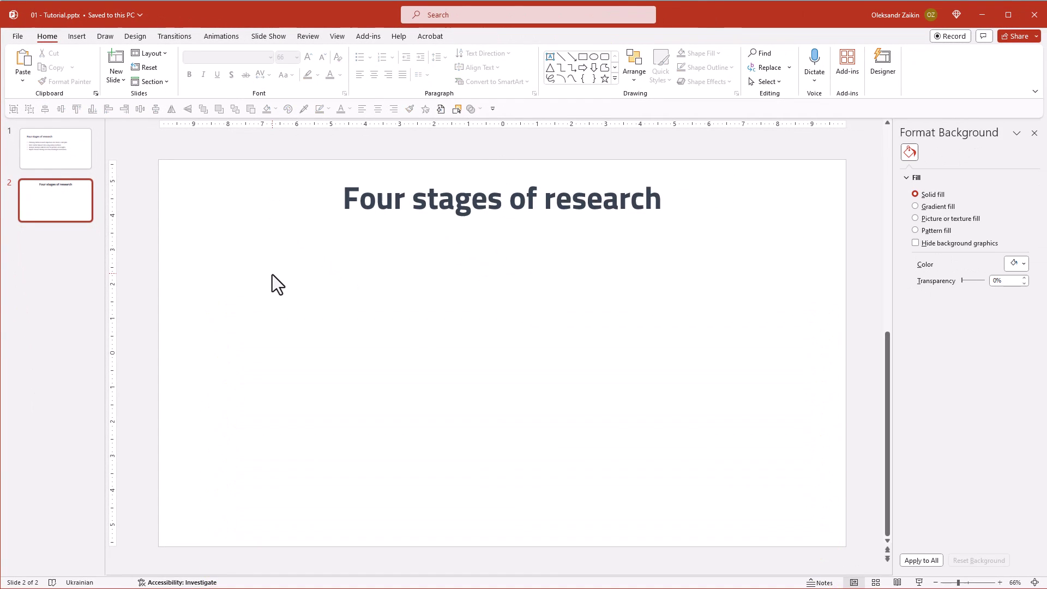
Step: Draw a large rectangle below the title and give it a light grey fill
left_click(584, 56)
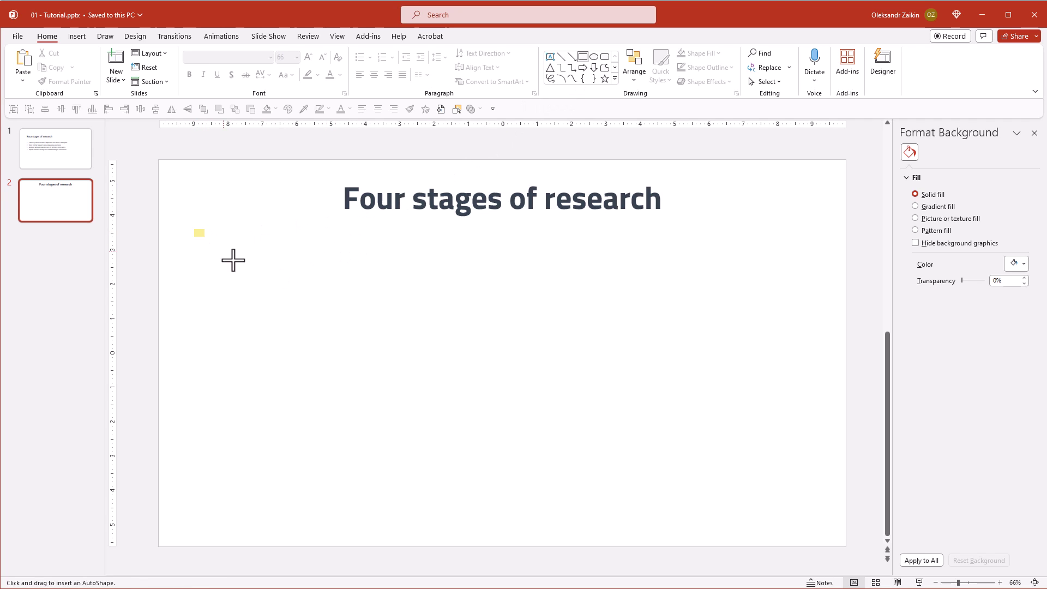
mouse_move(233, 261)
left_mouse_down()
mouse_move(701, 445)
mouse_move(802, 493)
mouse_move(818, 522)
mouse_move(808, 522)
left_mouse_up()
left_click(1015, 290)
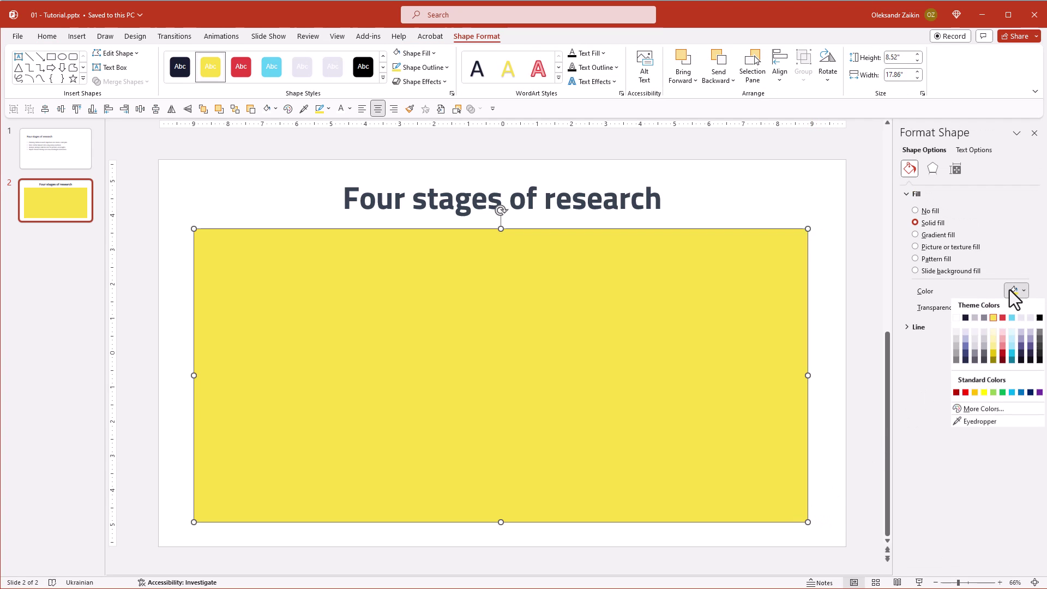
left_click(957, 334)
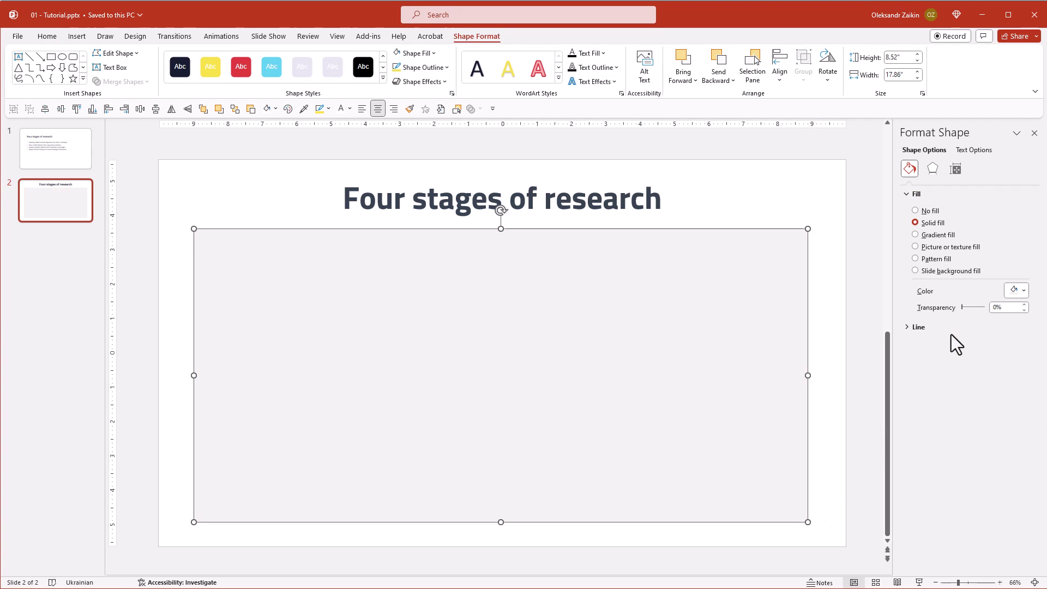
left_click(835, 335)
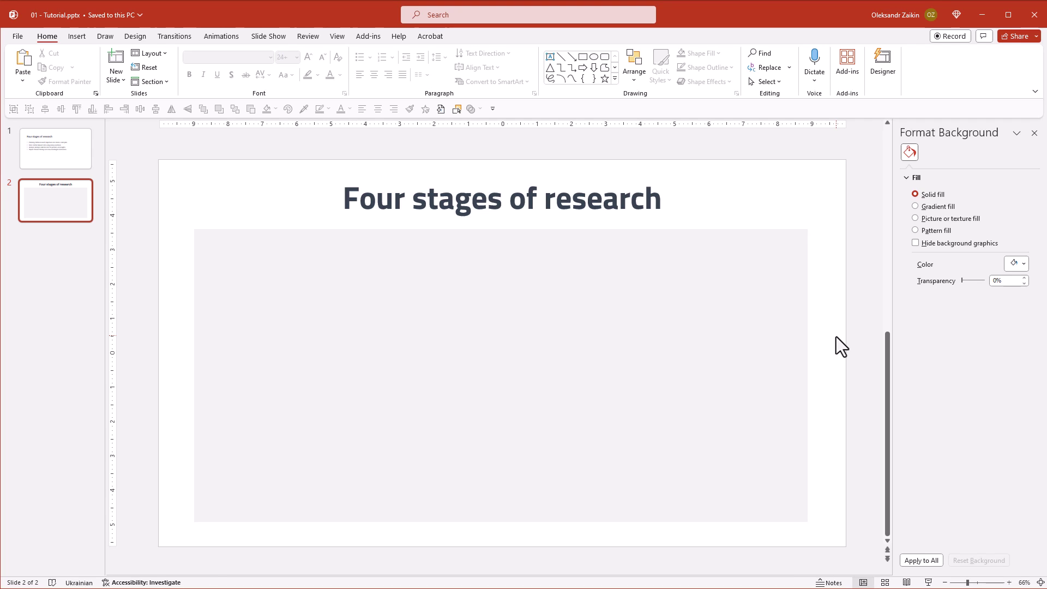
Step: Draw a small square at the grey area's top left and group the four copies
left_click(583, 57)
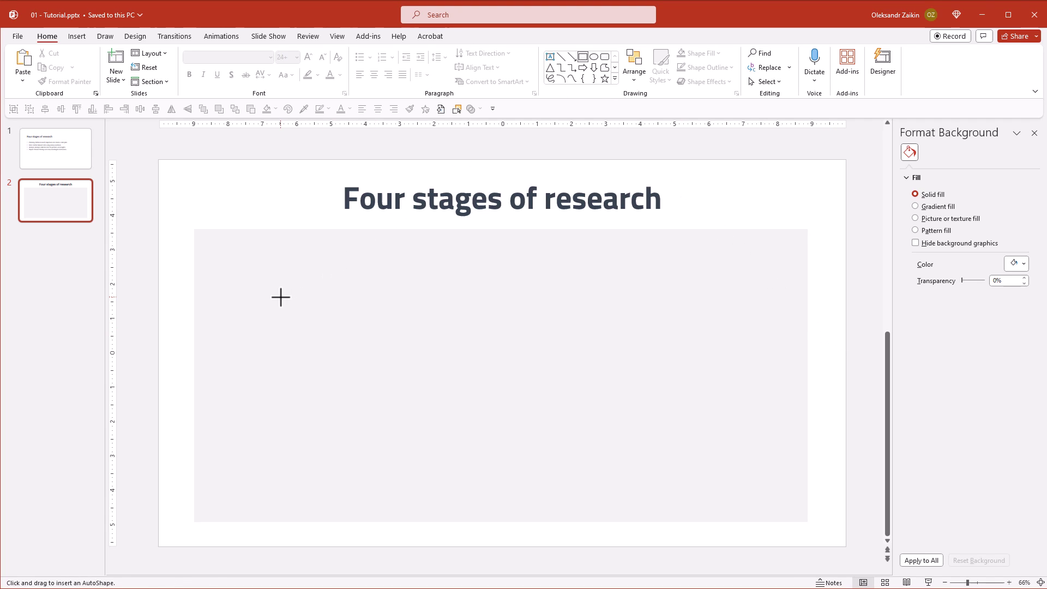
left_click_drag(281, 297, 319, 331)
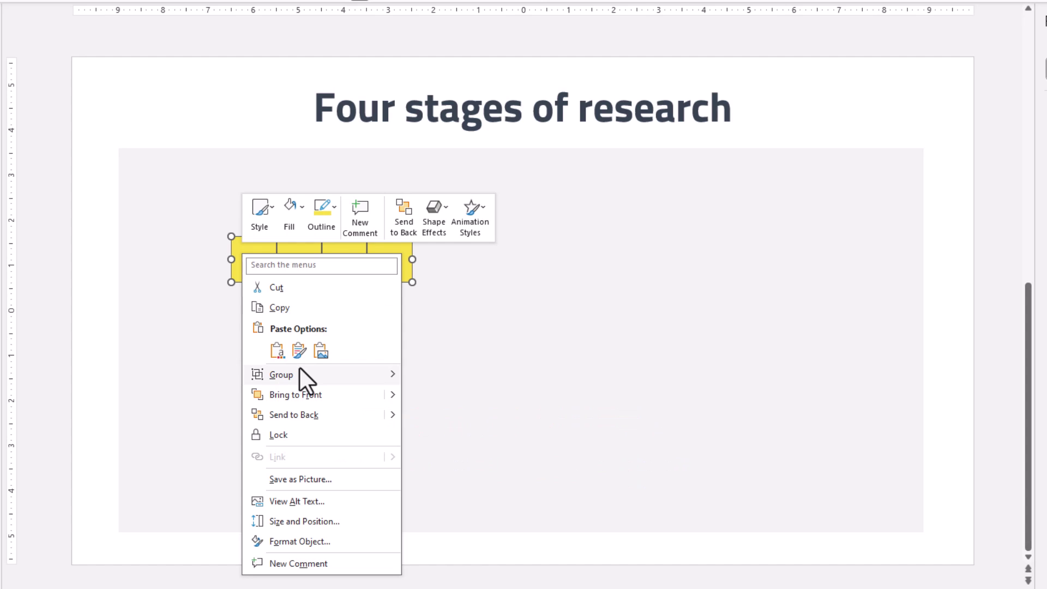
mouse_move(299, 367)
left_click(428, 378)
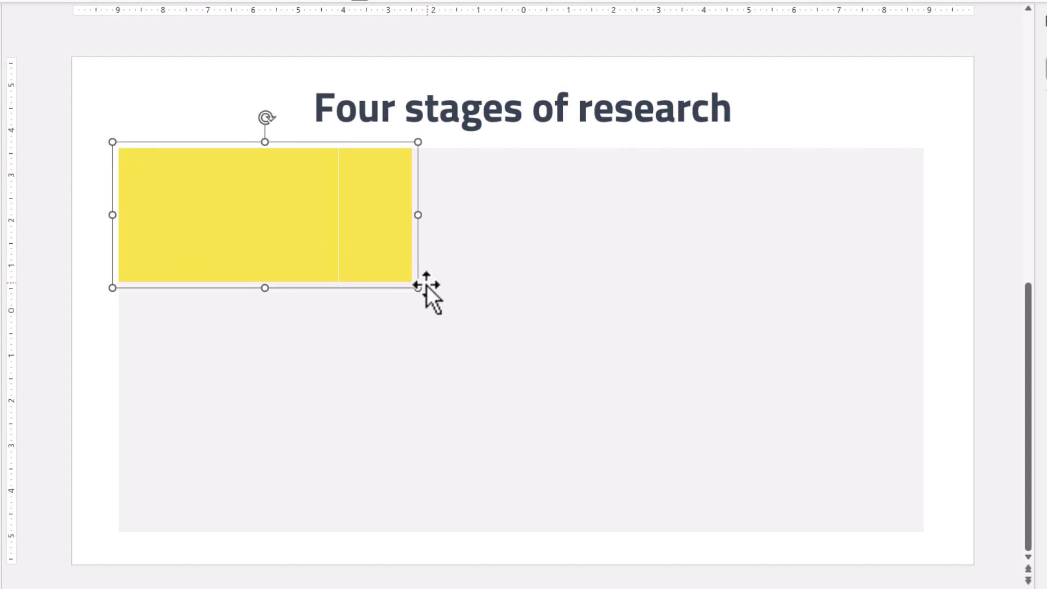
Step: Stretch the group over the grey area, then ungroup it into four columns
left_click_drag(416, 288, 919, 533)
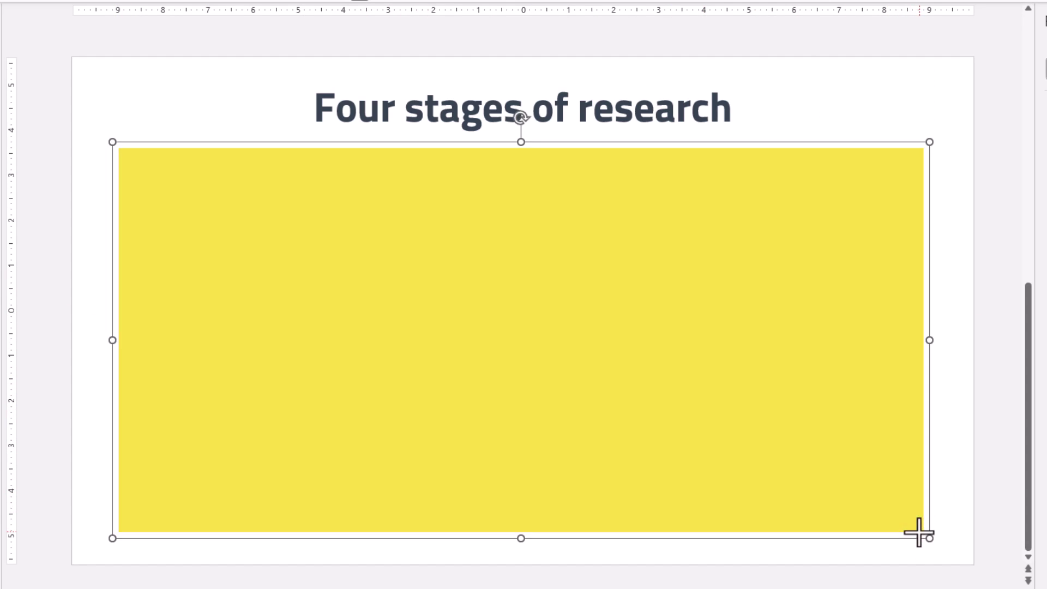
right_click(794, 424)
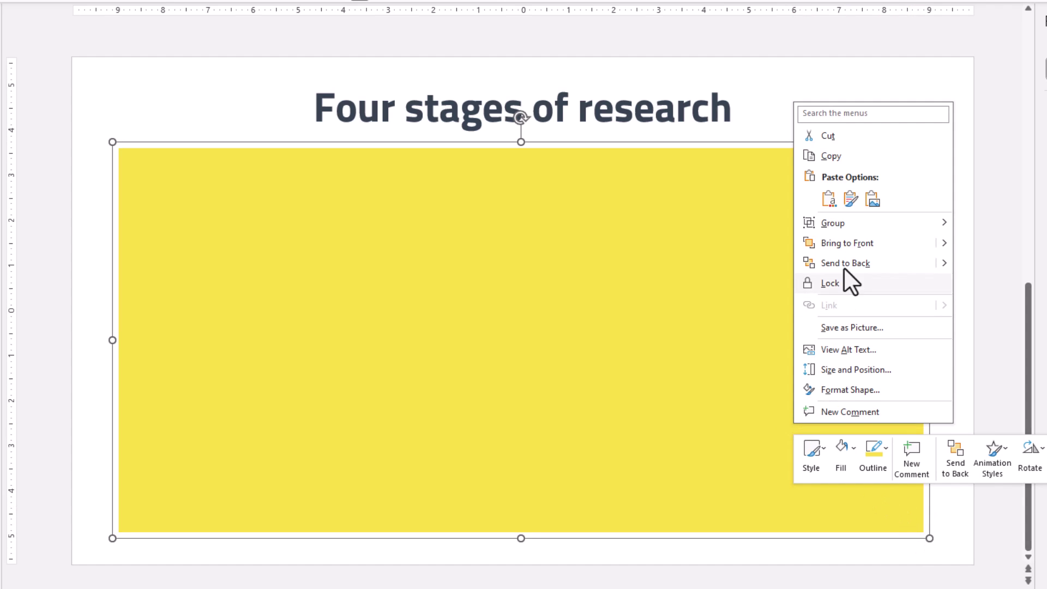
mouse_move(849, 225)
left_click(982, 270)
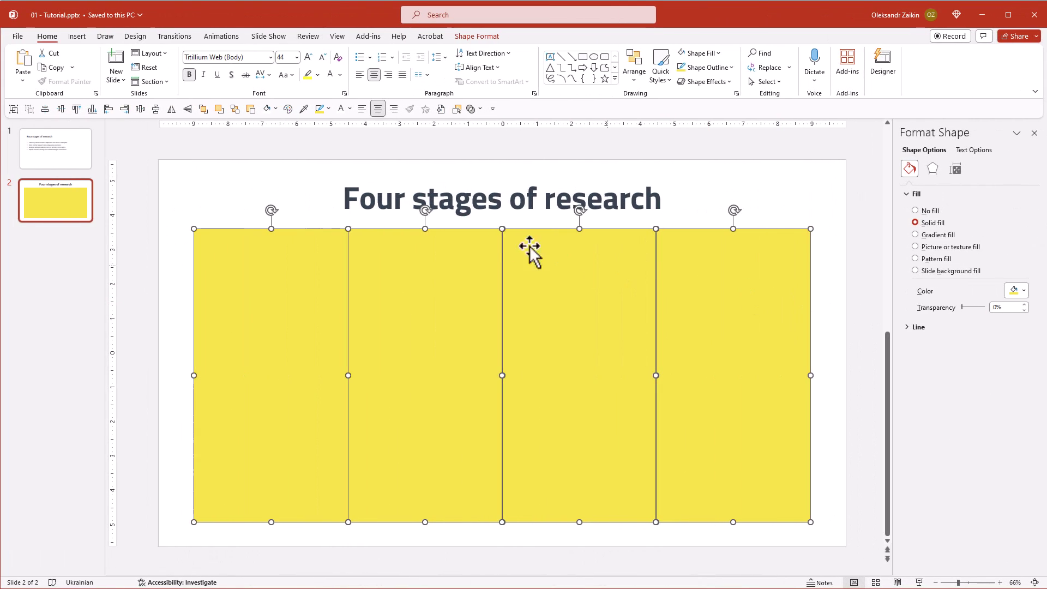
Step: Colour the first column red and the second column cyan
left_click(295, 203)
left_click(277, 275)
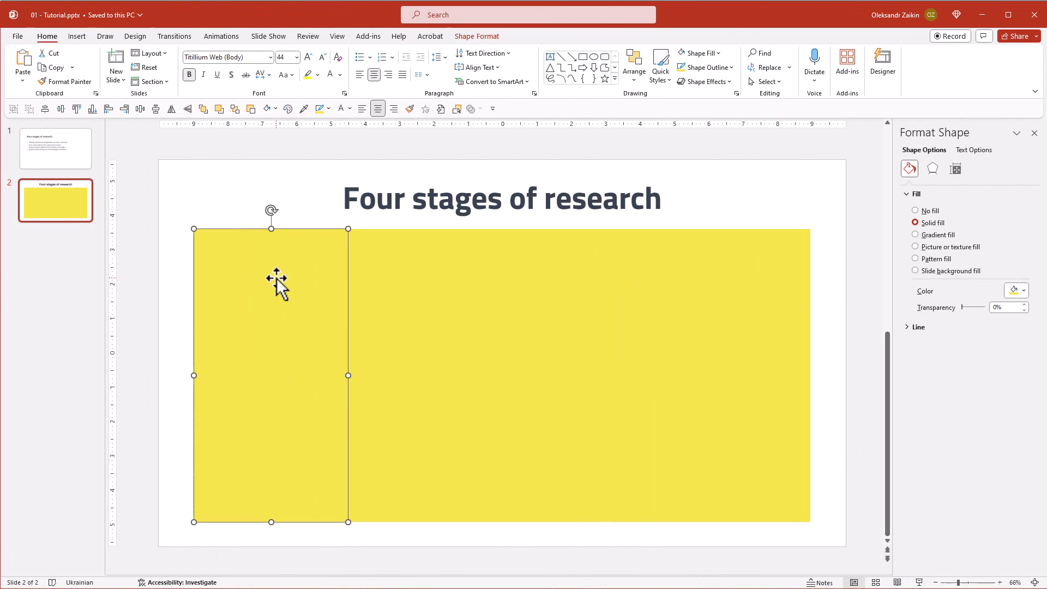
left_click(276, 111)
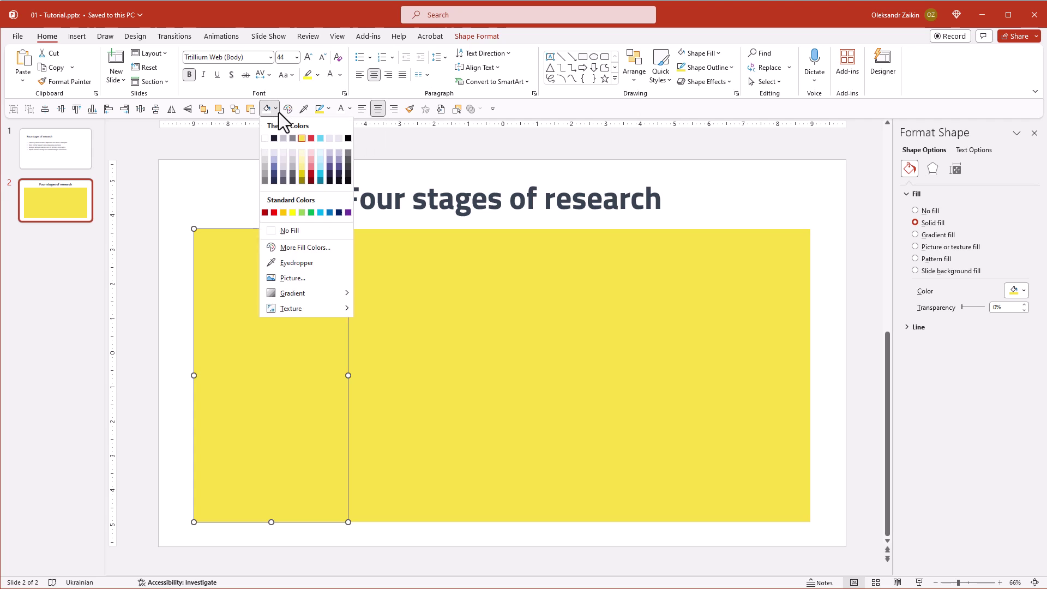
left_click(311, 139)
left_click(383, 260)
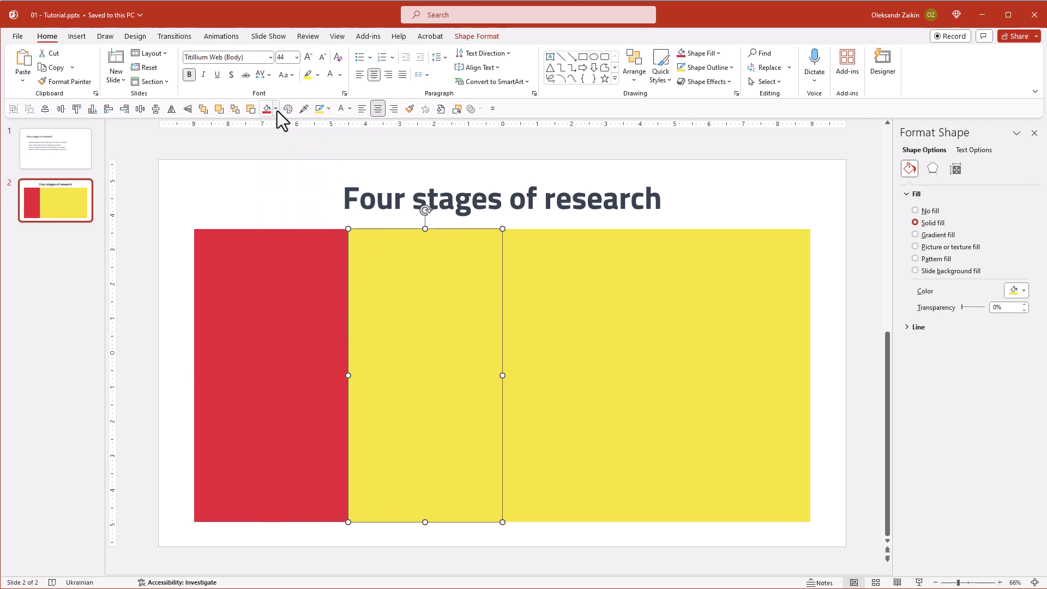
left_click(276, 109)
left_click(319, 139)
Step: Colour the third column red and the fourth column cyan
left_click(524, 262)
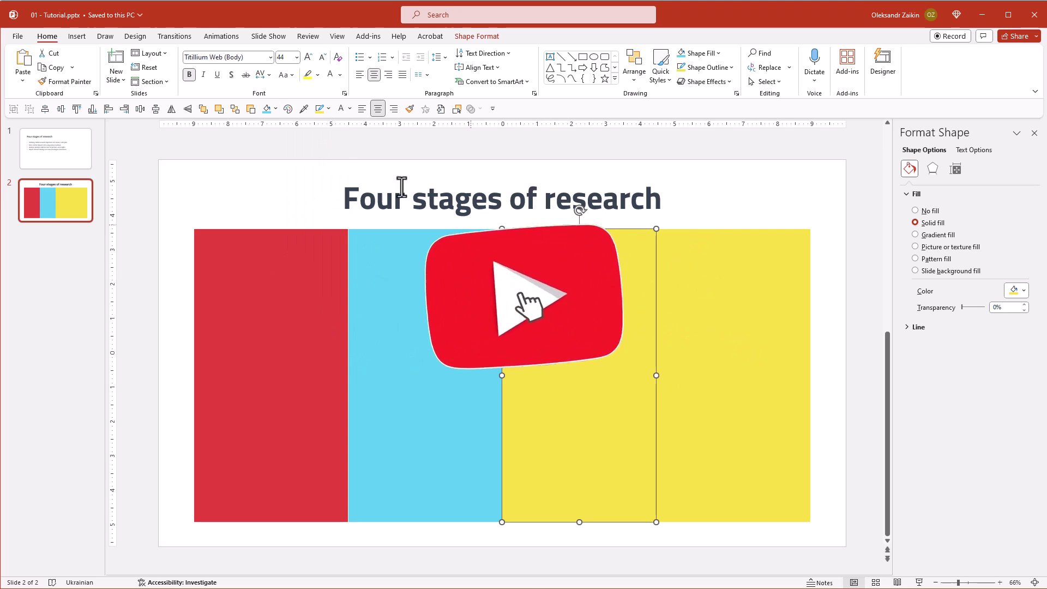
left_click(276, 111)
left_click(310, 140)
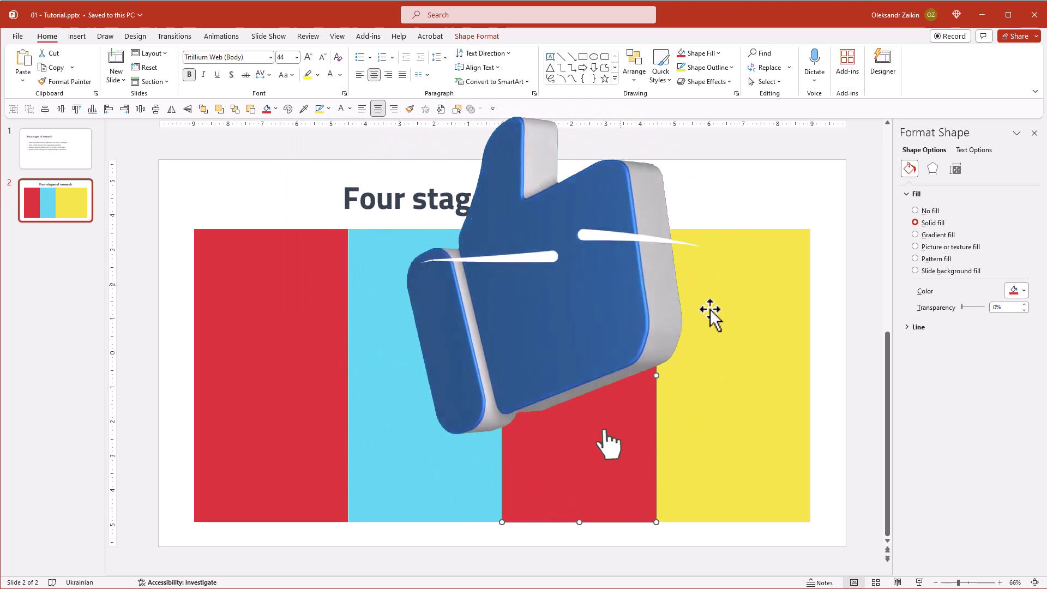
left_click(710, 309)
left_click(276, 109)
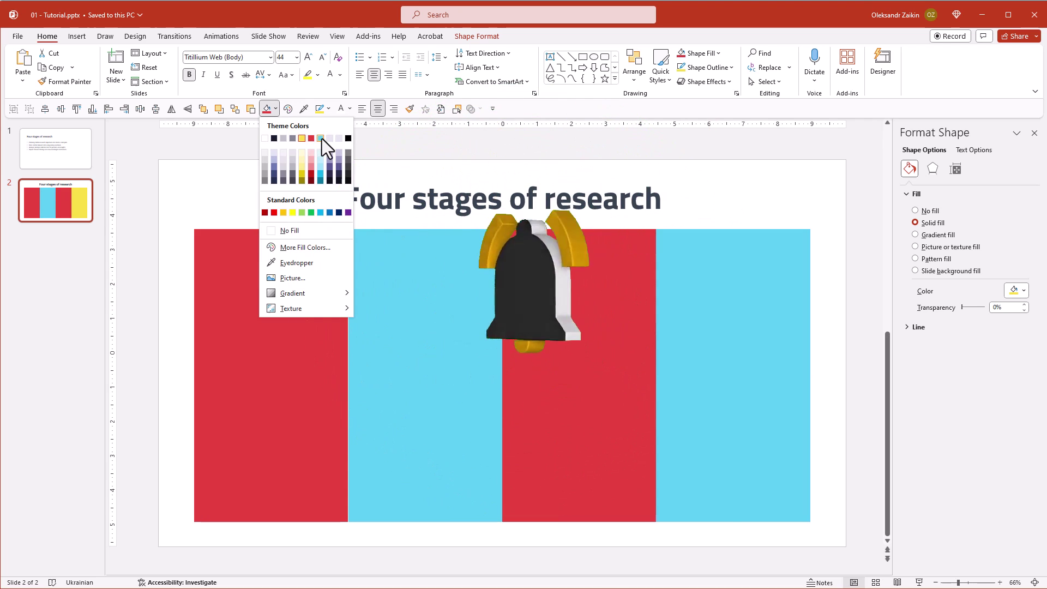
left_click(322, 138)
left_click(323, 143)
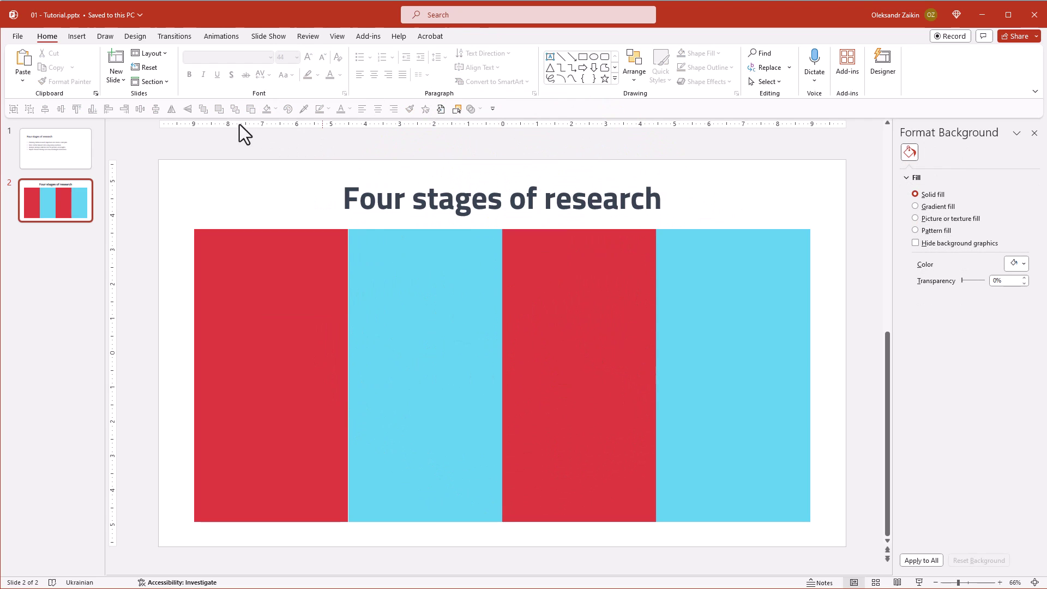
Step: Copy the bullet text box listing the four research stages on slide 1
left_click(70, 142)
left_click(296, 326)
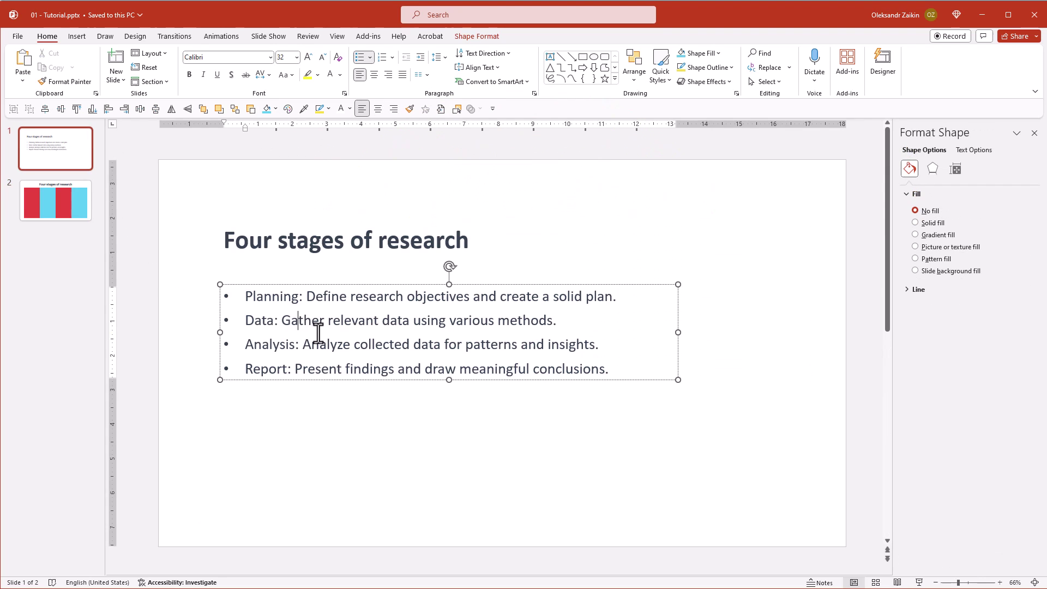
scroll(318, 333, "down", 2)
right_click(374, 302)
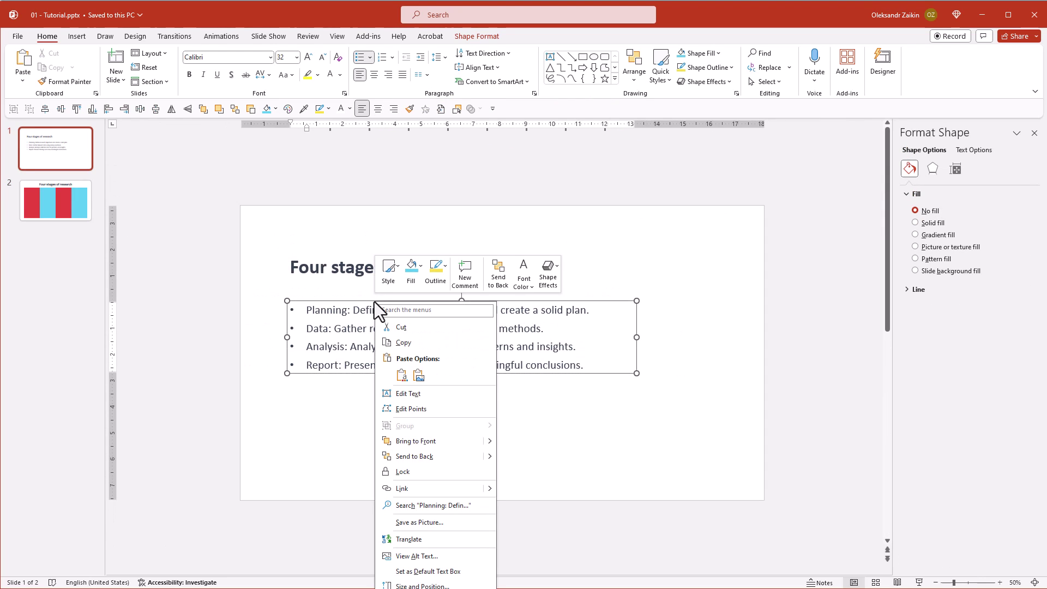
left_click(402, 345)
Step: Paste the bullets onto slide 2 and drag them above the slide
left_click(60, 210)
right_click(202, 227)
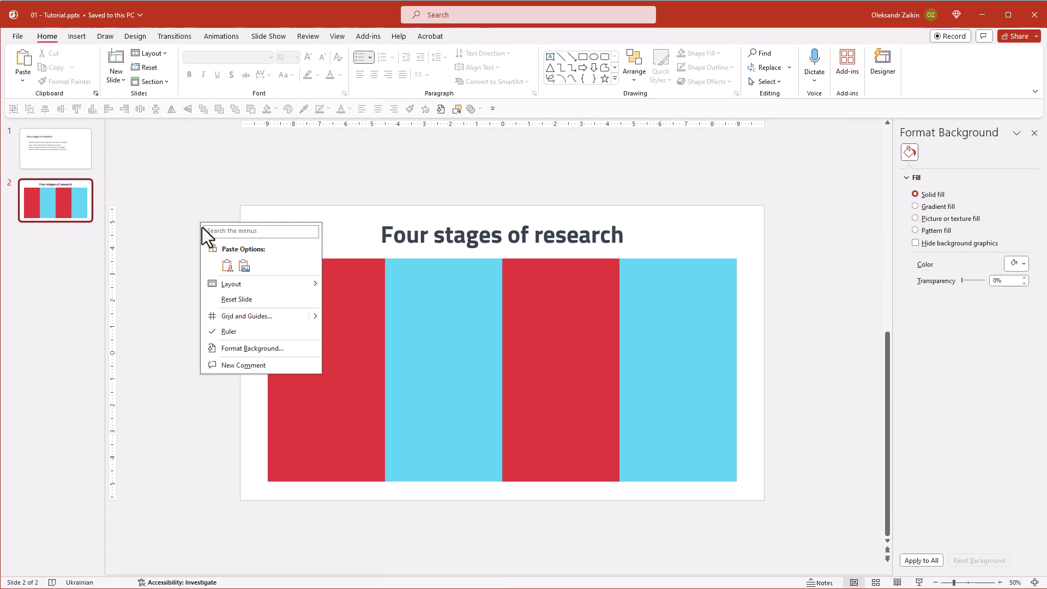
left_click(225, 266)
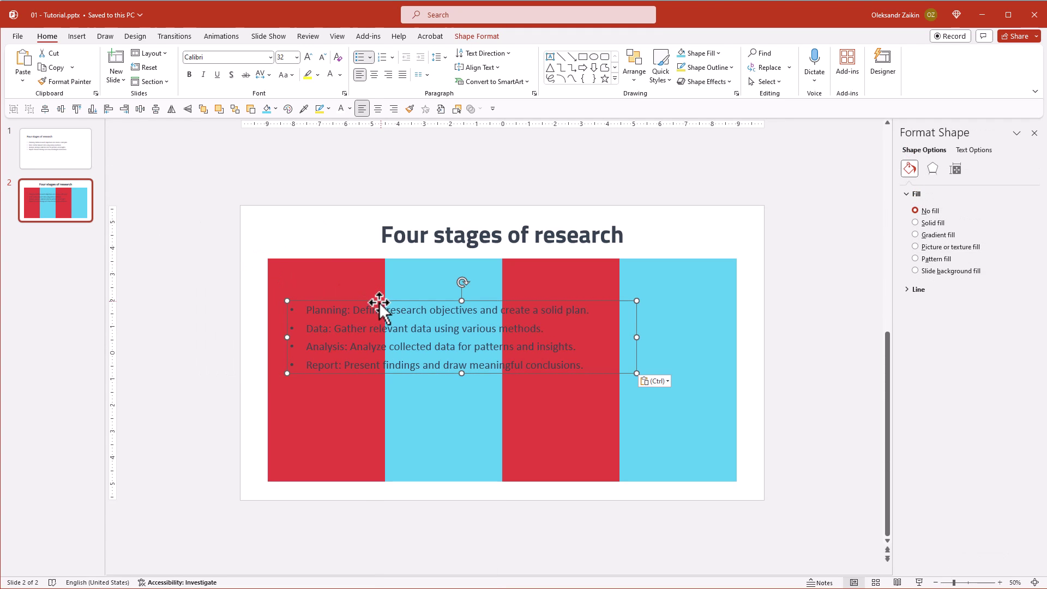
left_click_drag(380, 303, 344, 162)
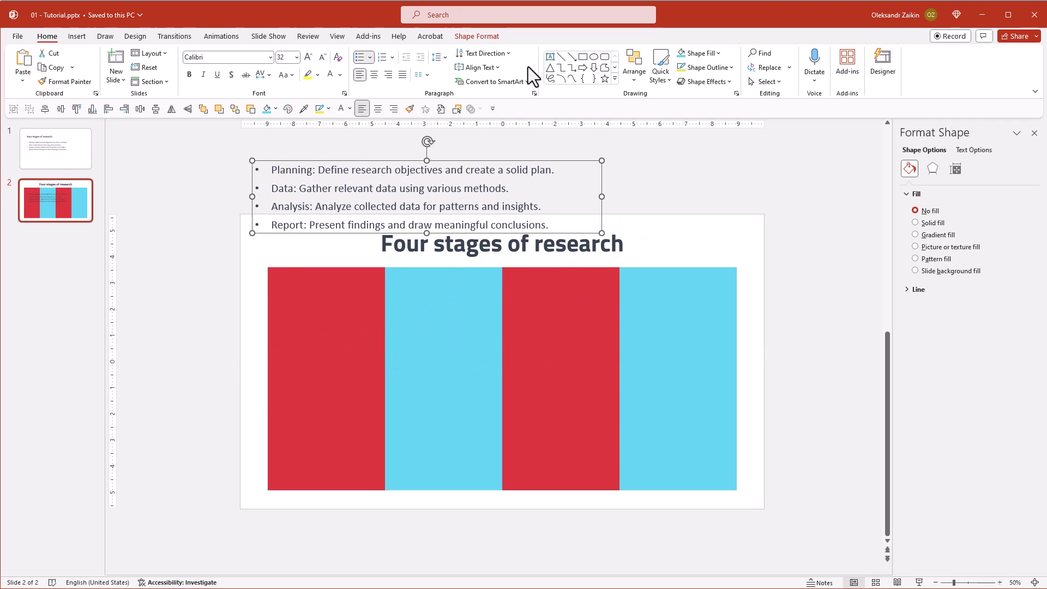
Step: Add a text box reading 'Planning' and widen it to fit one line
left_click(550, 57)
left_click_drag(188, 334, 238, 362)
type("Plann")
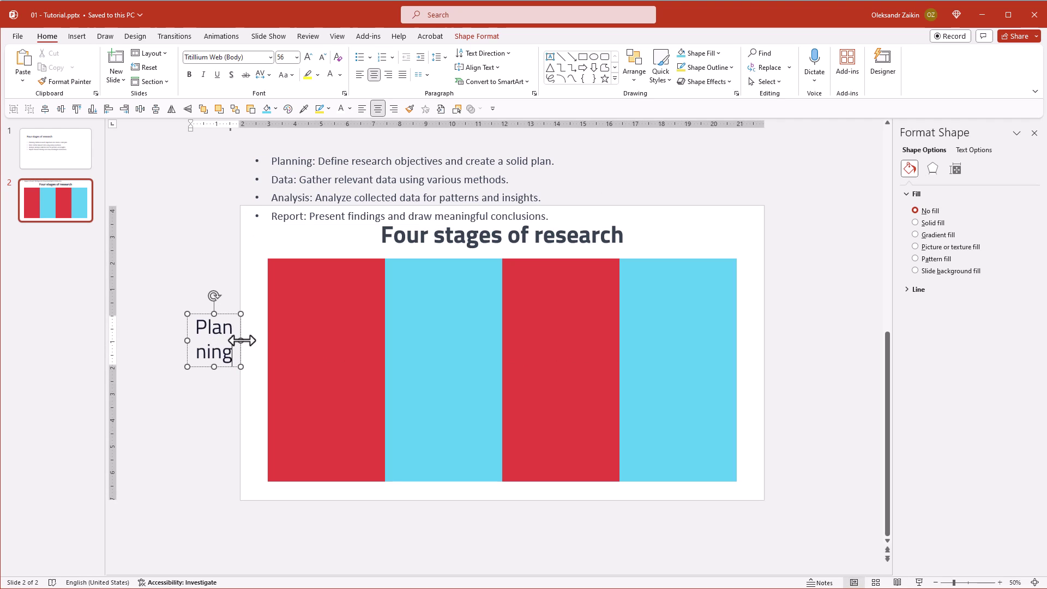
type("ing")
left_click_drag(241, 341, 353, 337)
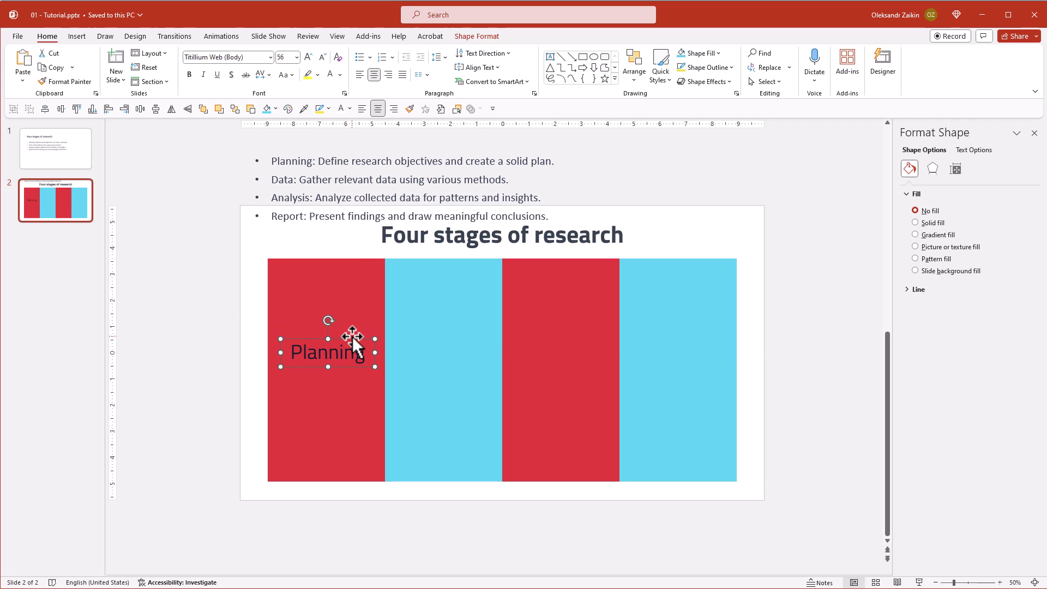
Step: Make 'Planning' white, bold and 48 pt, then select the first bullet's description
left_click(331, 75)
left_click(189, 75)
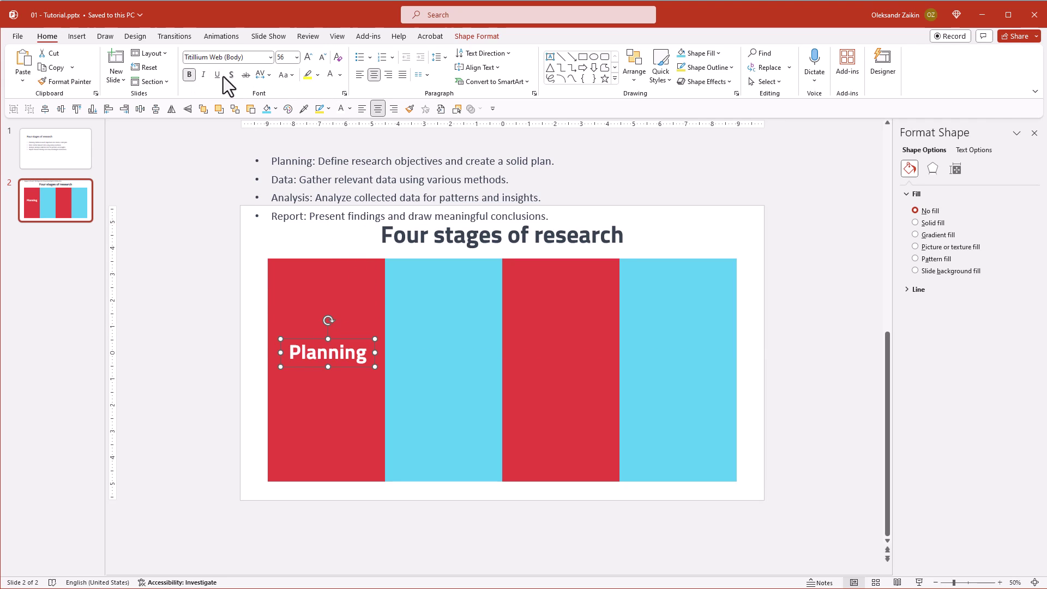
left_click(322, 58)
left_click(323, 57)
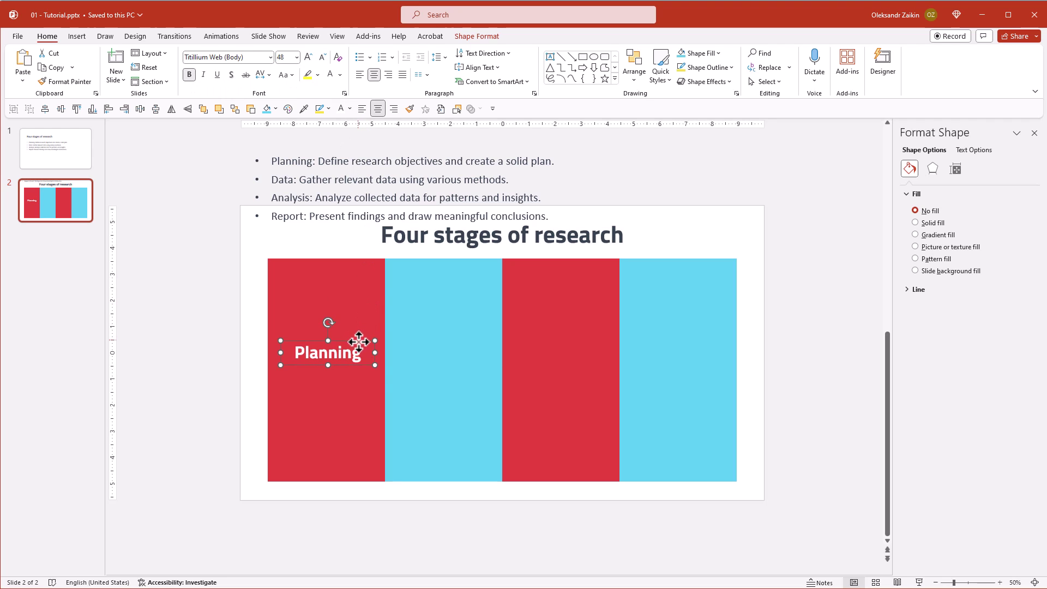
left_click_drag(359, 342, 360, 347)
left_click_drag(322, 166, 545, 168)
Step: Paste the planning description as plain text into a new box below Planning
right_click(535, 169)
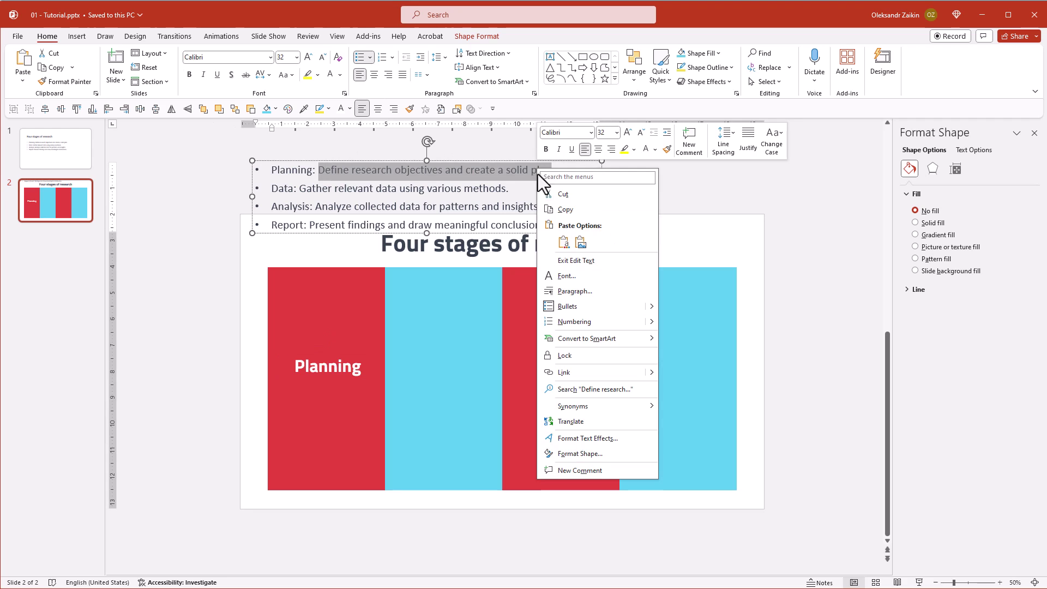
left_click(565, 211)
left_click(550, 57)
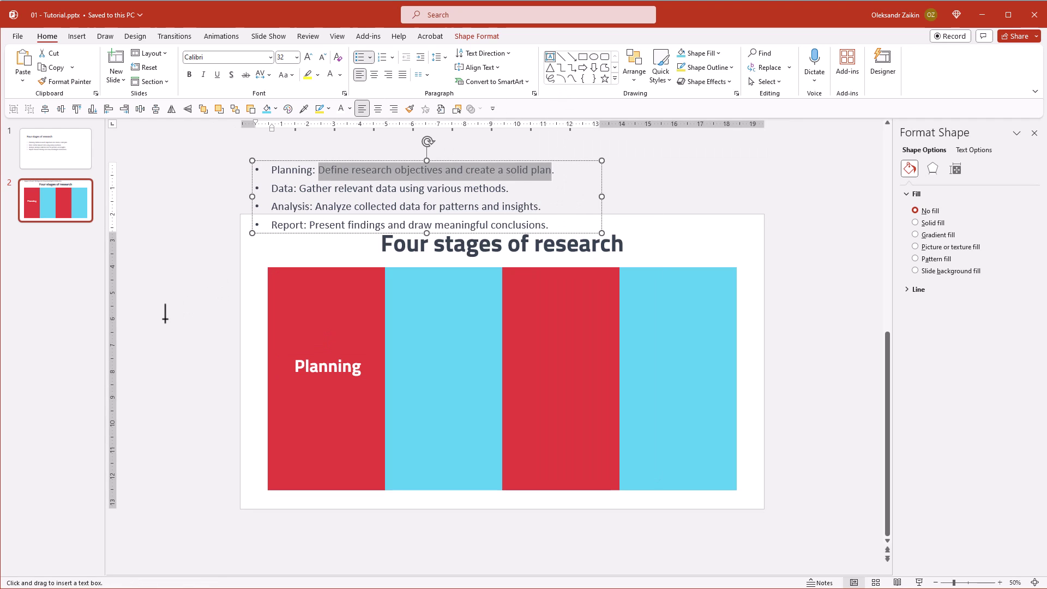
left_click_drag(159, 320, 190, 336)
right_click(175, 323)
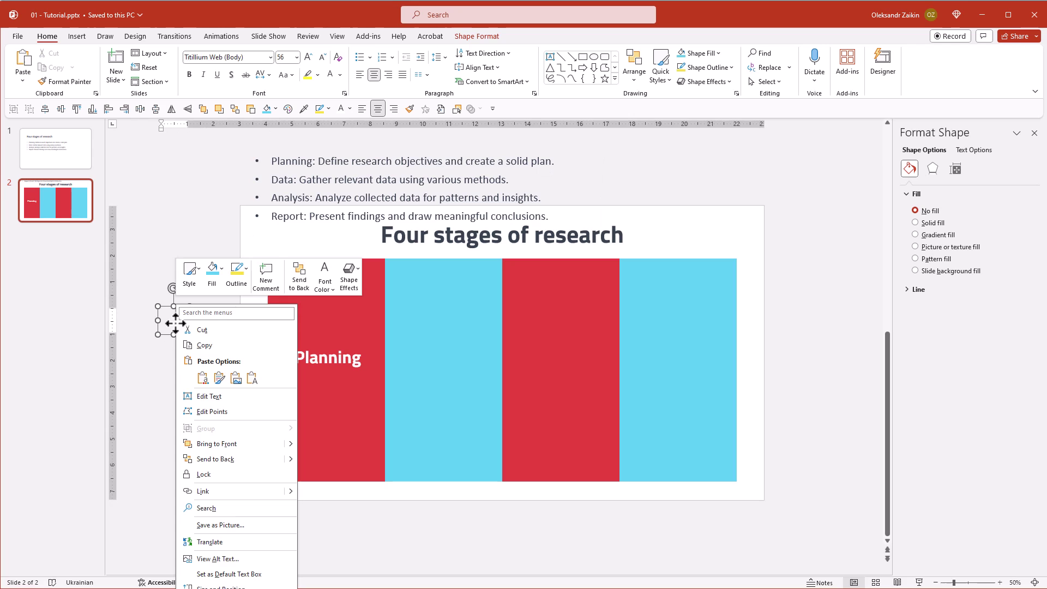
left_click(251, 378)
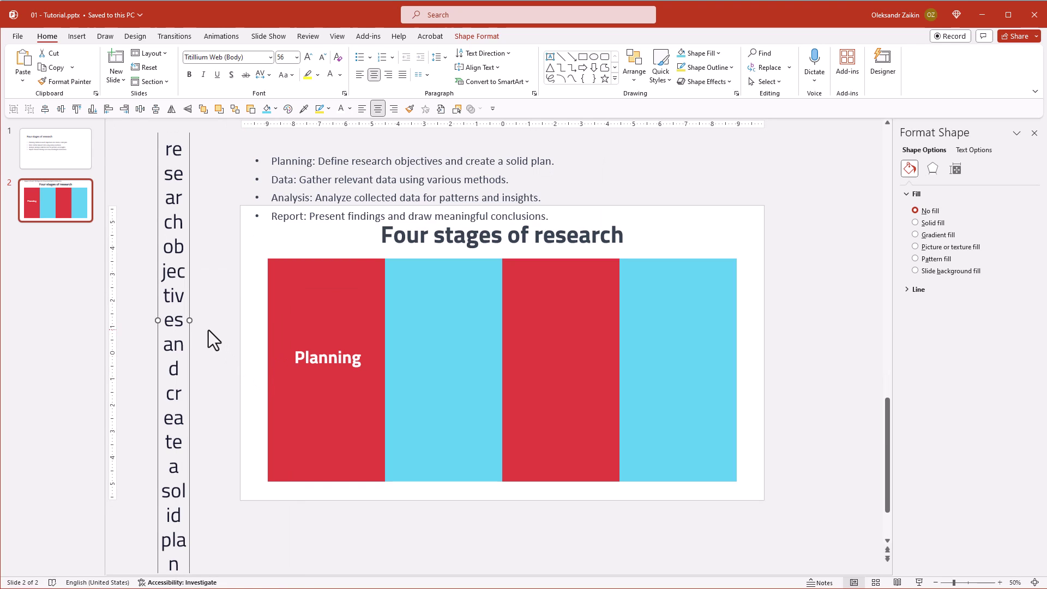
left_click_drag(195, 321, 302, 320)
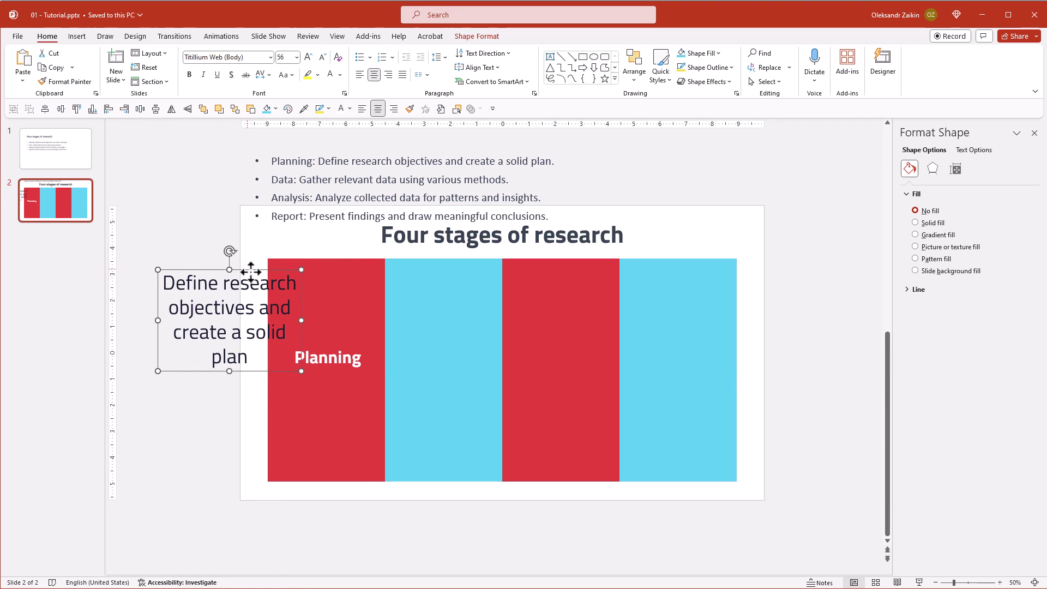
left_click_drag(251, 271, 374, 371)
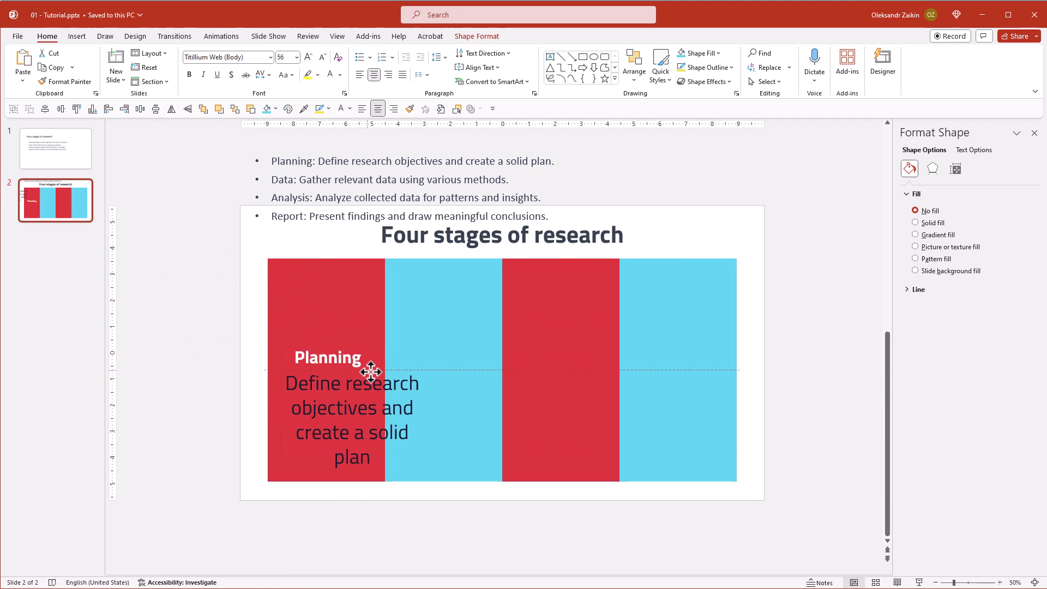
Step: Shrink the description to 24 pt, narrow it to the column and make it white
left_click(322, 56)
left_click(323, 56)
left_click(323, 57)
left_click(323, 57)
left_click(323, 57)
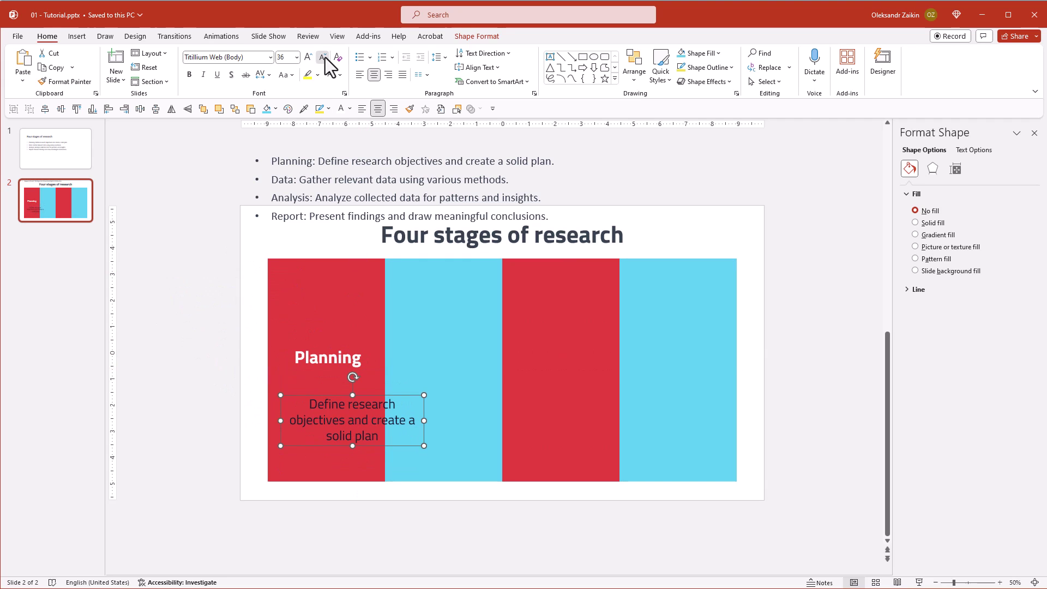
left_click(325, 58)
left_click(325, 57)
left_click(325, 58)
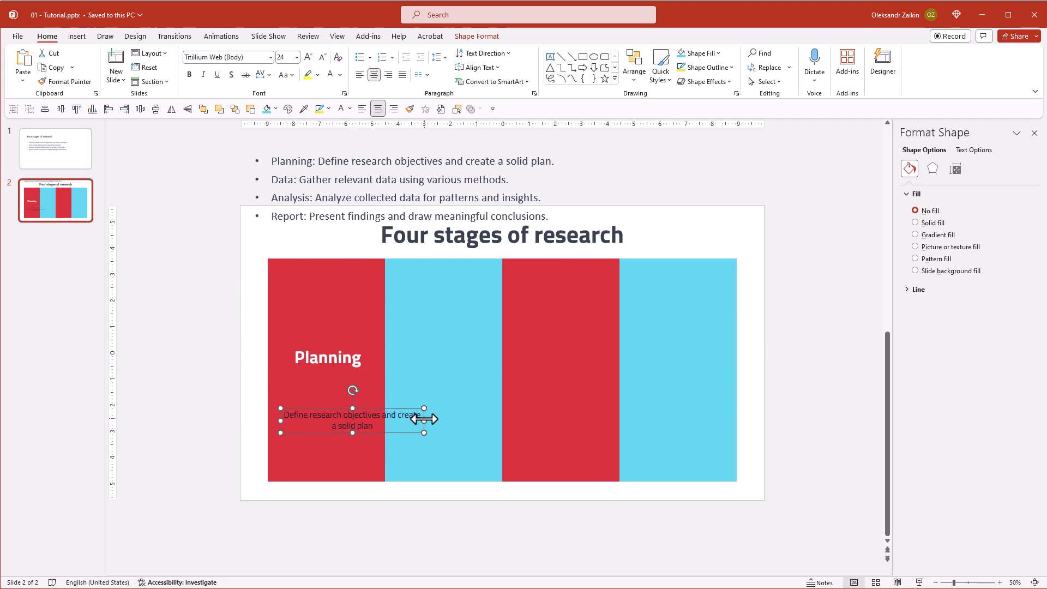
left_click_drag(424, 419, 357, 374)
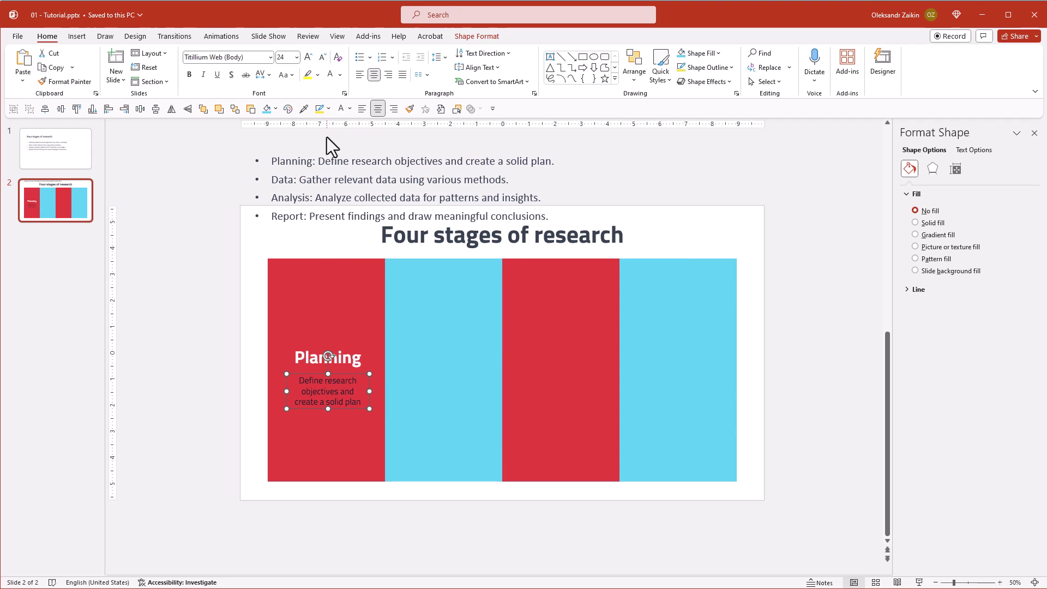
left_click(326, 79)
Step: Insert the strategy-board stock icon found by searching 'planning' in Icons
left_click(185, 293)
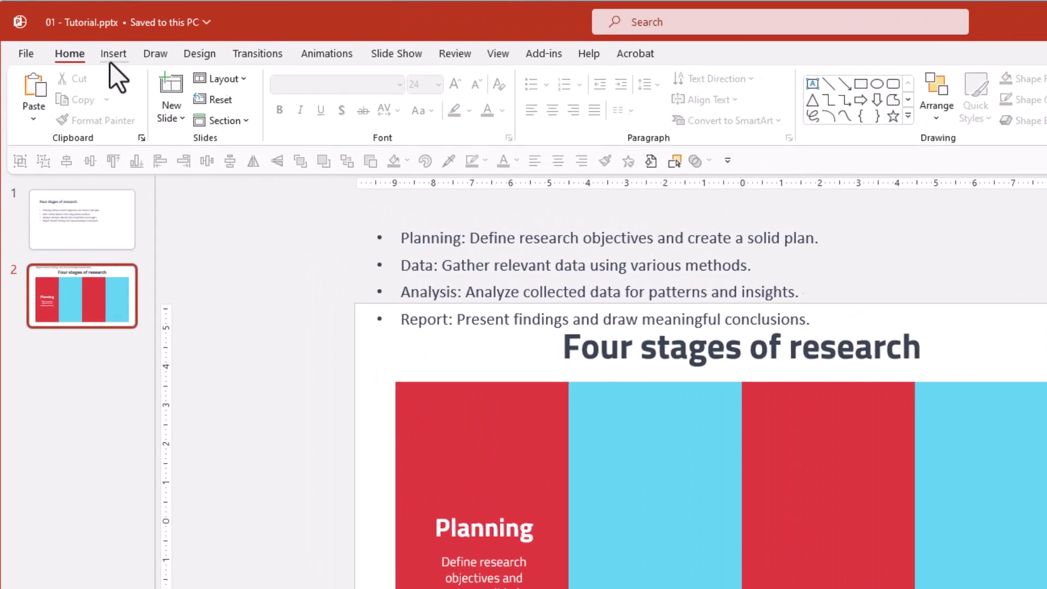
left_click(113, 54)
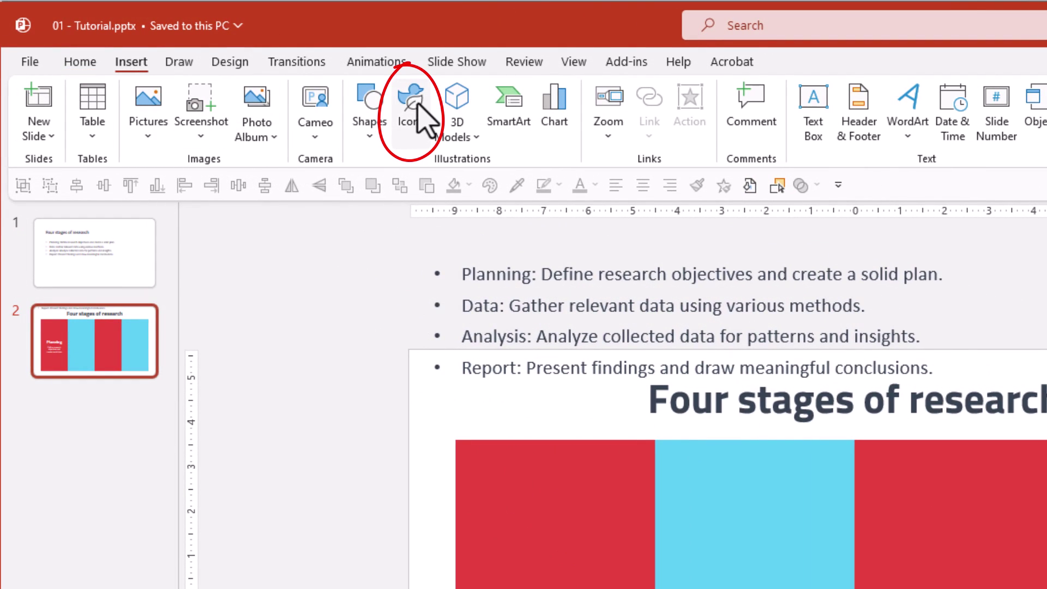
left_click(417, 107)
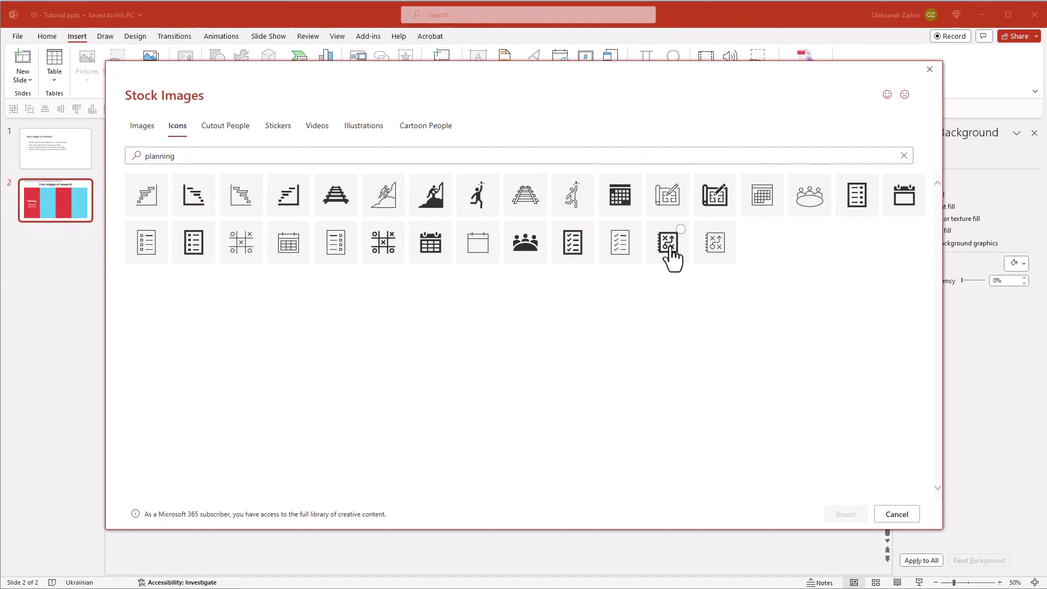
left_click(670, 252)
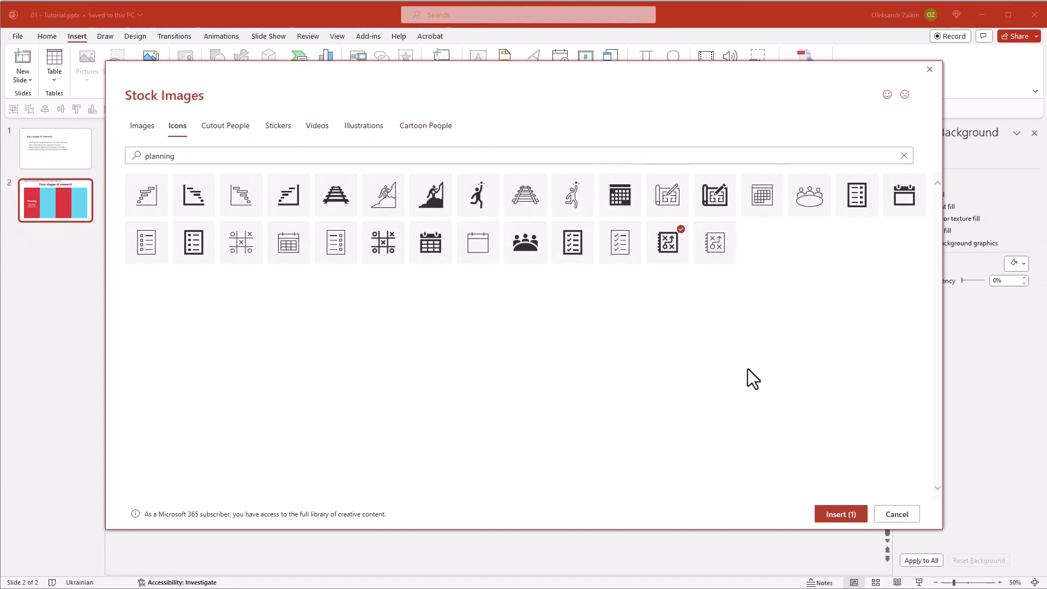
left_click(830, 517)
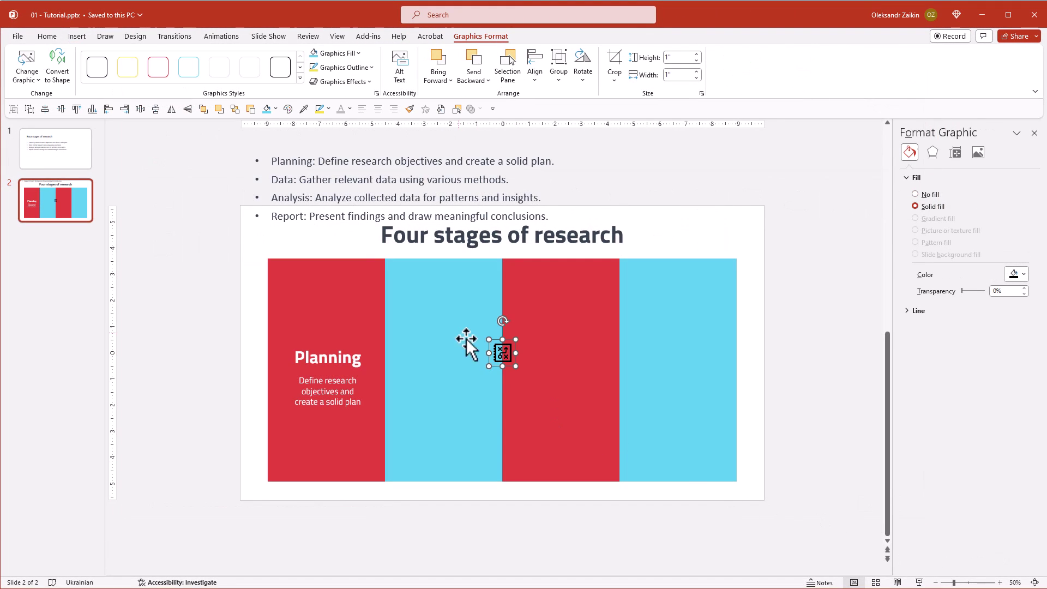
Step: Enlarge the planning icon and fill it white
left_click_drag(489, 340, 328, 319)
left_click(276, 108)
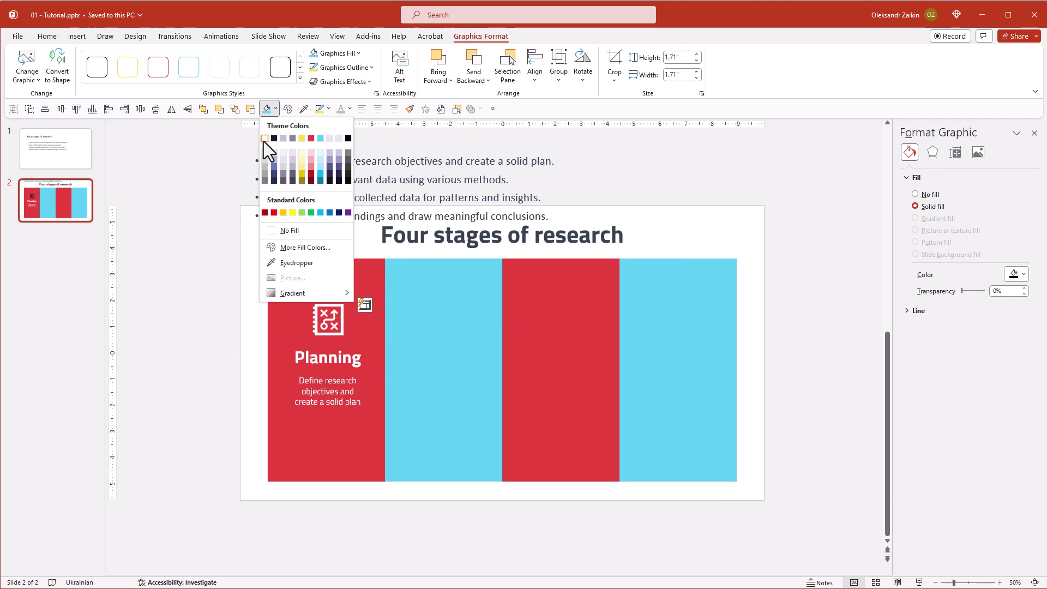
left_click(264, 142)
left_click(197, 325)
Step: Align Center the icon, Planning heading and description with the first red column
left_click_drag(195, 278, 398, 443)
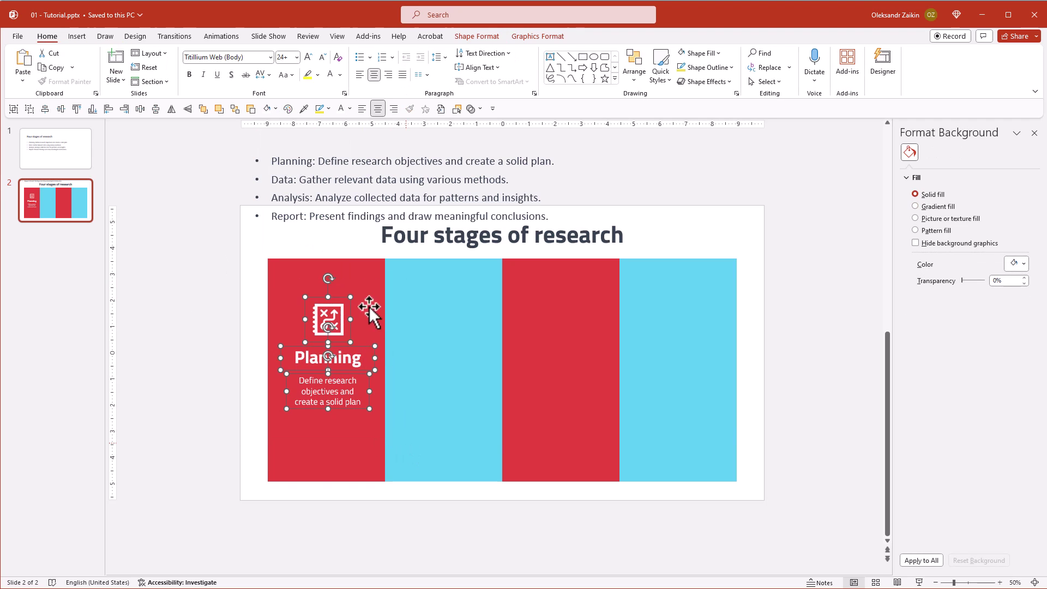
left_click(378, 265, "shift")
left_click(633, 82)
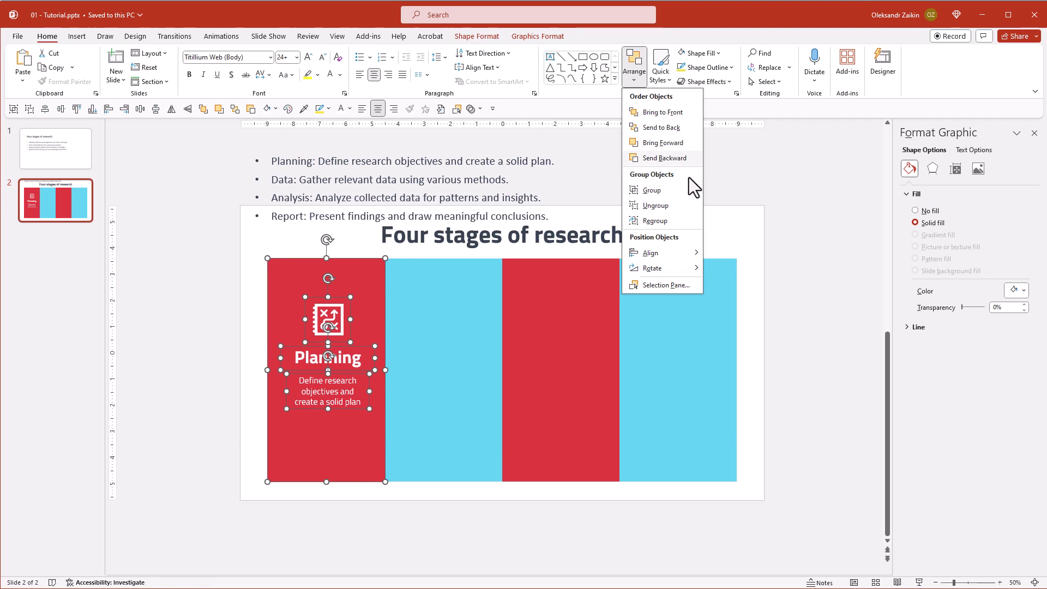
mouse_move(668, 254)
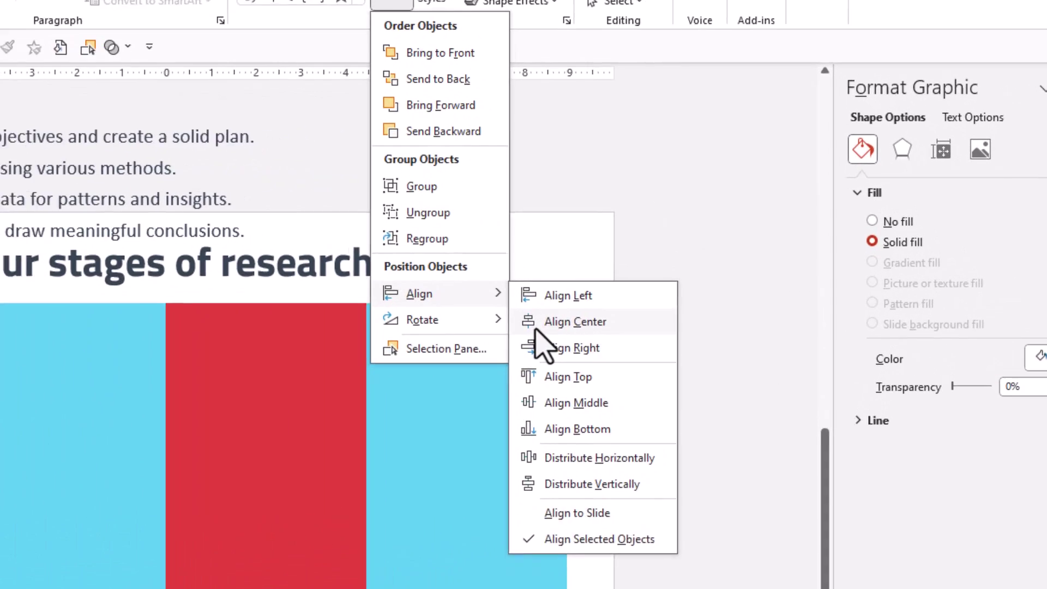
left_click(537, 326)
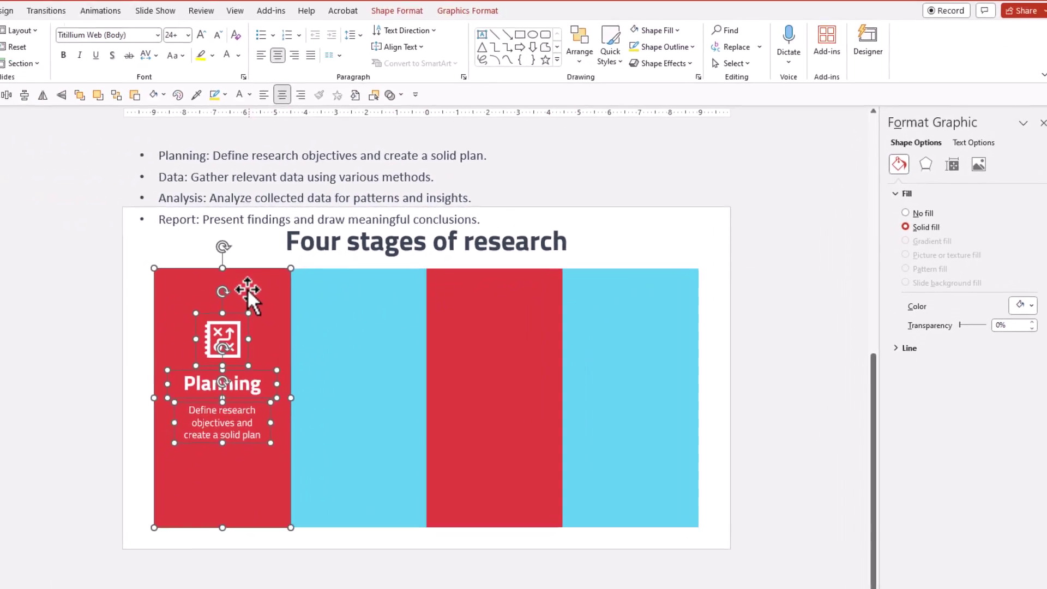
left_click(247, 289, "ctrl")
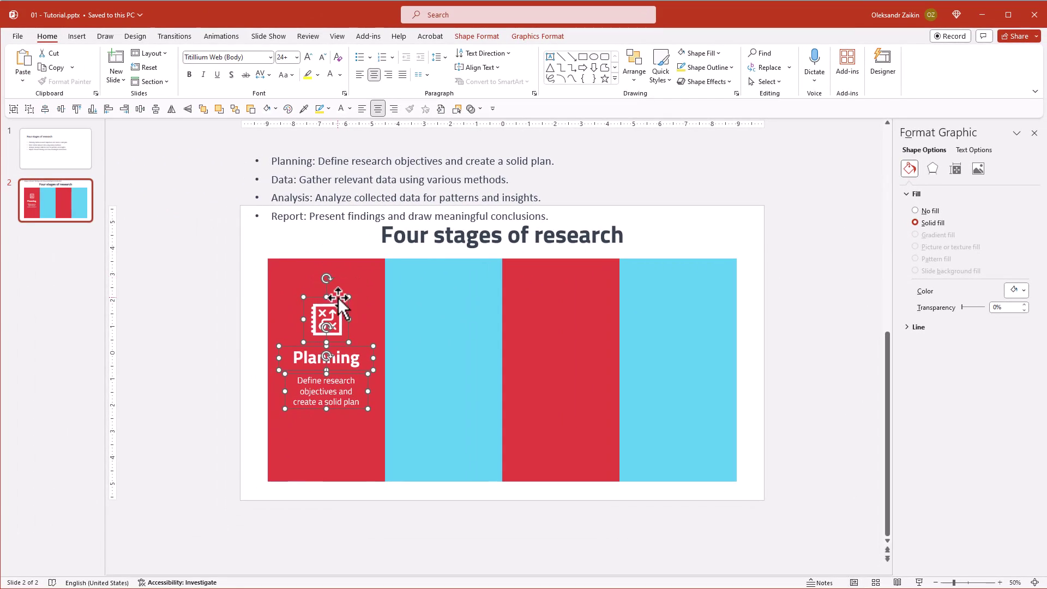
Step: Copy the icon and Planning text into the blue second column and centre it there
left_click_drag(338, 297, 335, 307)
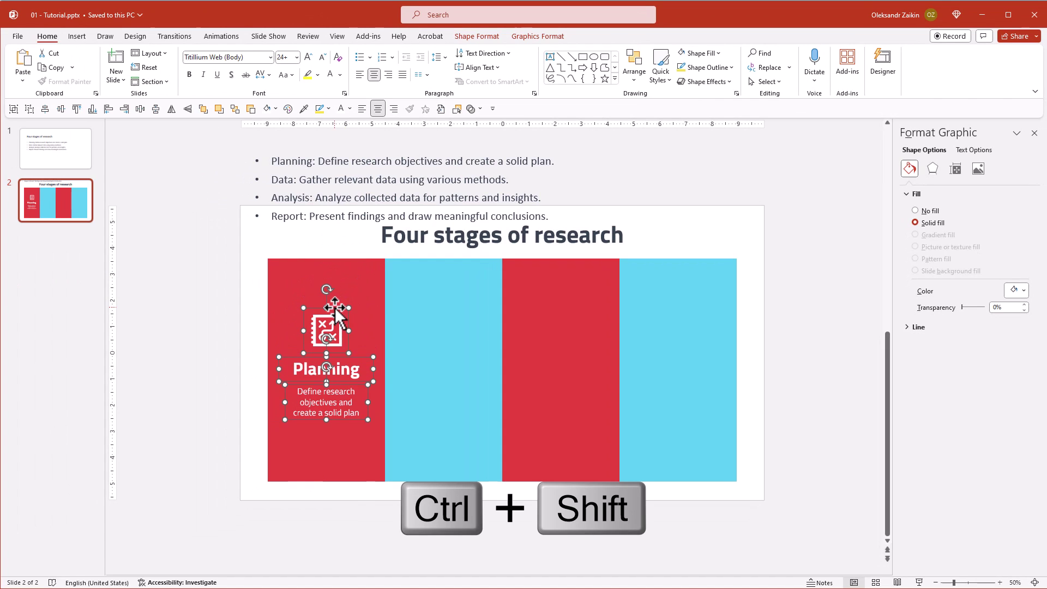
left_click_drag(334, 306, 452, 309)
left_click(451, 297, "shift")
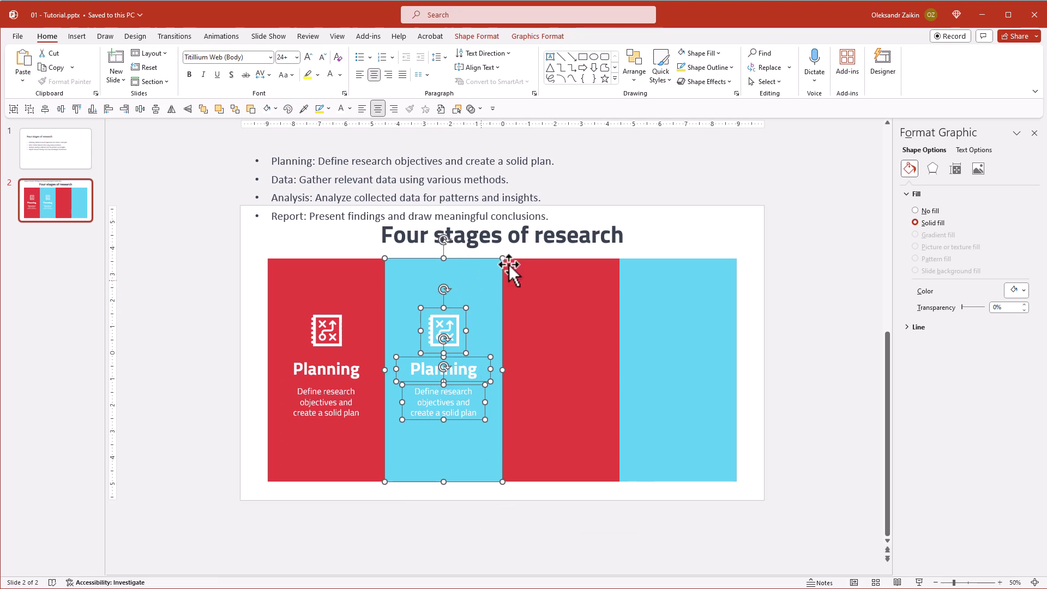
left_click(635, 77)
mouse_move(672, 254)
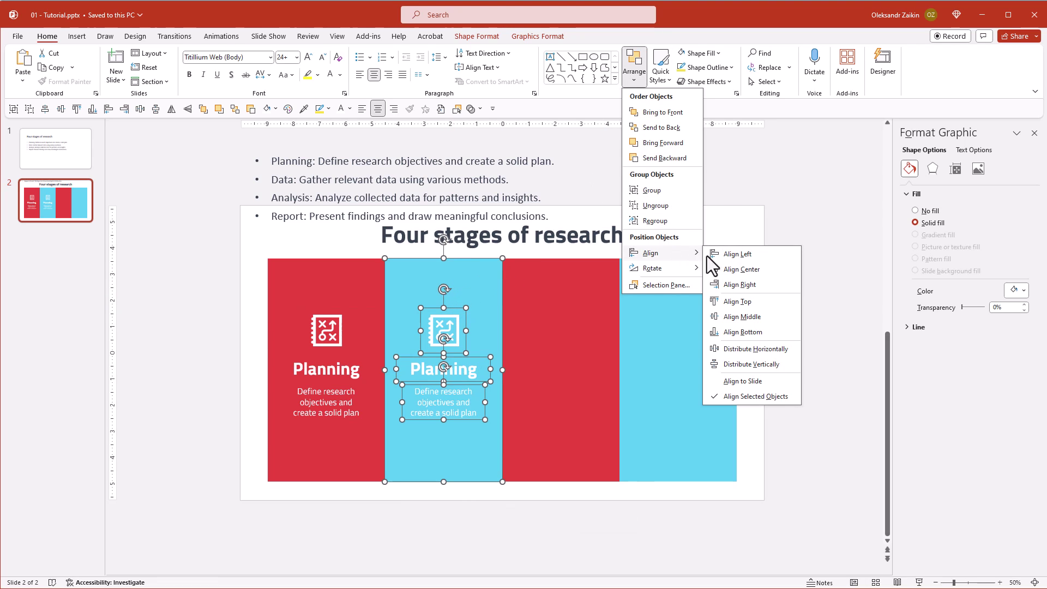
left_click(738, 271)
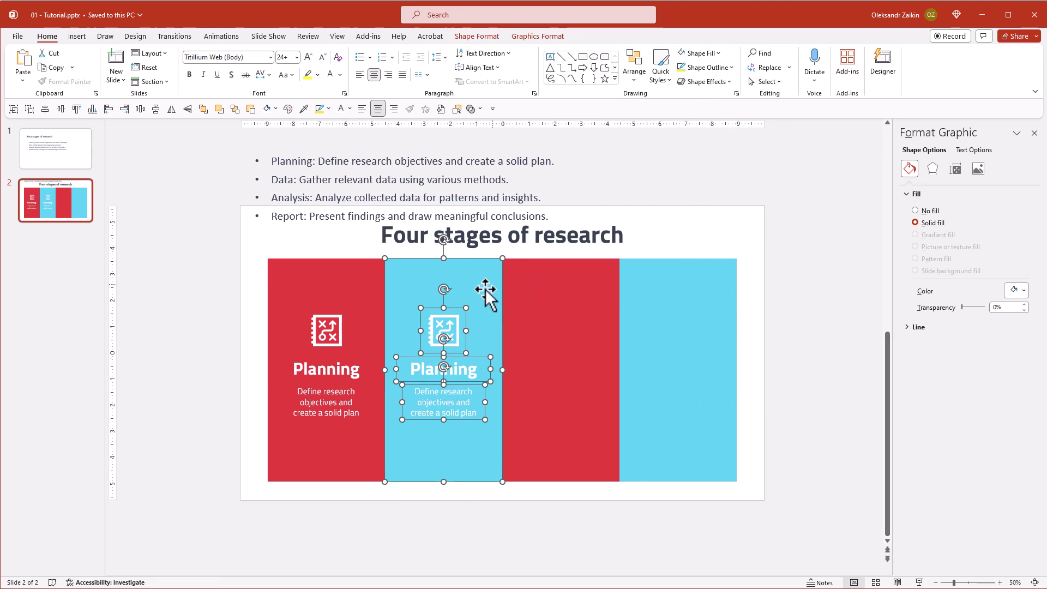
Step: Place a centred copy of the icon and Planning text in the third column
left_click_drag(457, 307, 575, 306)
left_click(634, 77)
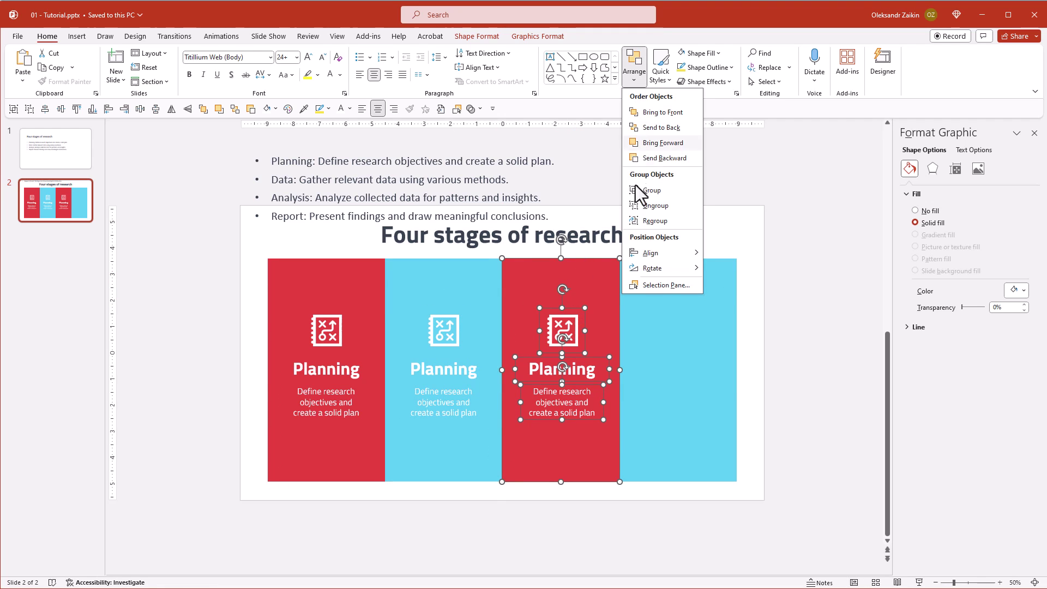
mouse_move(649, 252)
left_click(718, 270)
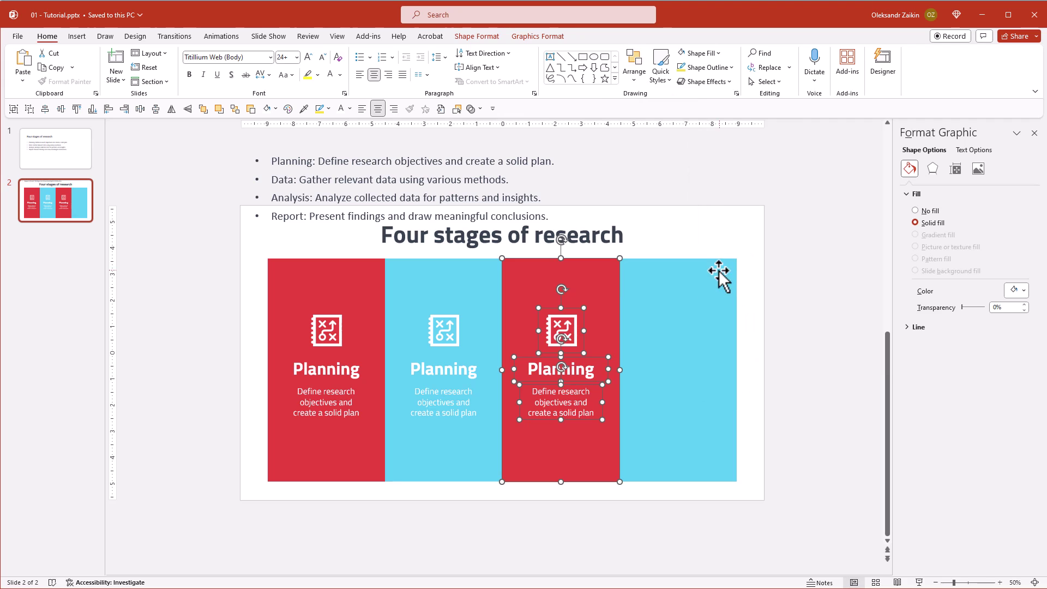
left_click(571, 281, "shift")
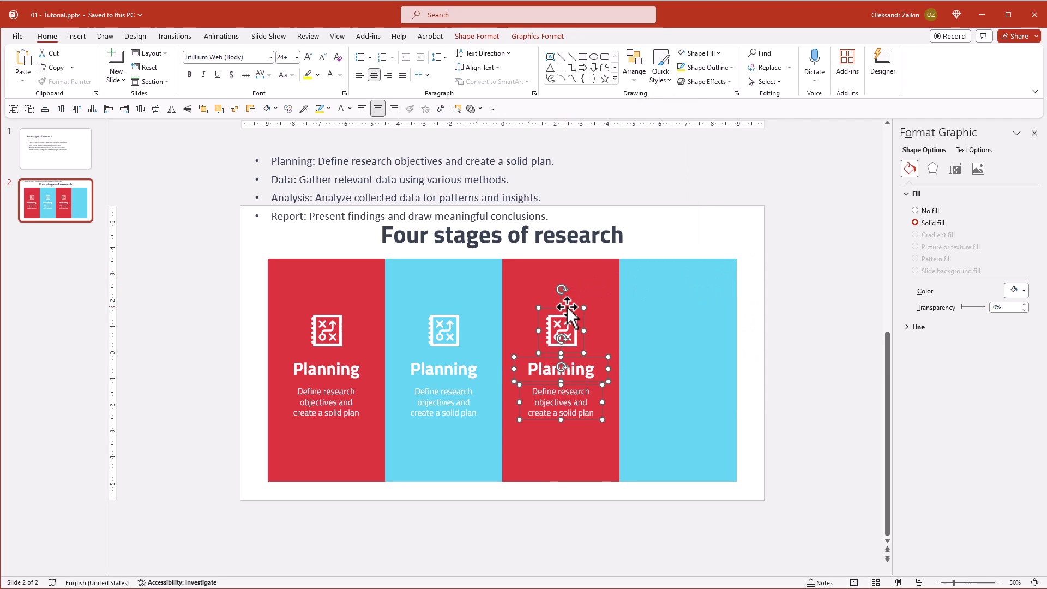
Step: Add a centred copy of the icon and Planning text to the fourth column
left_click_drag(567, 307, 683, 308)
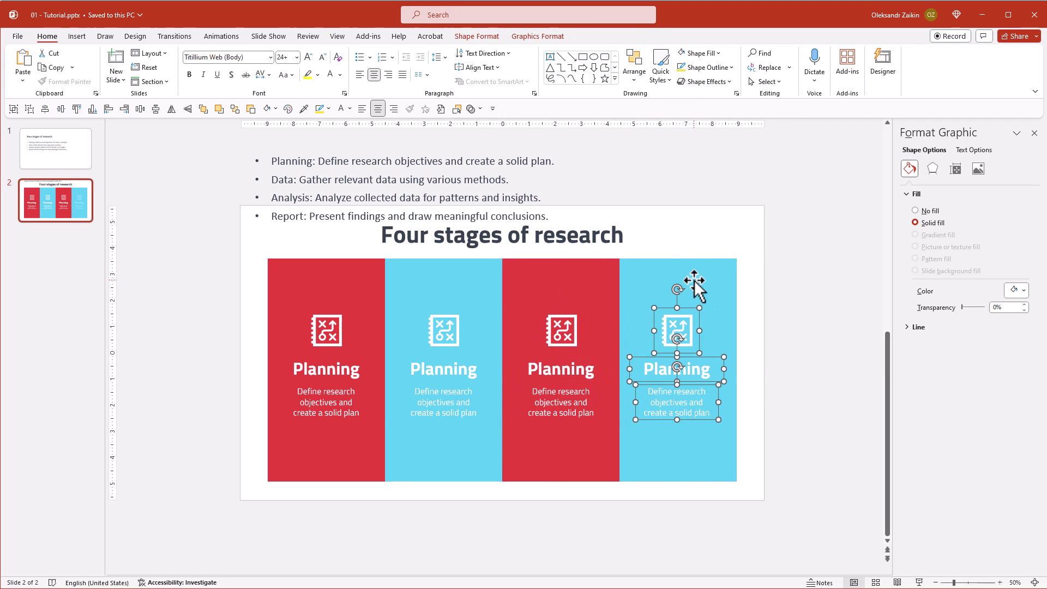
left_click(697, 284, "shift")
left_click(635, 82)
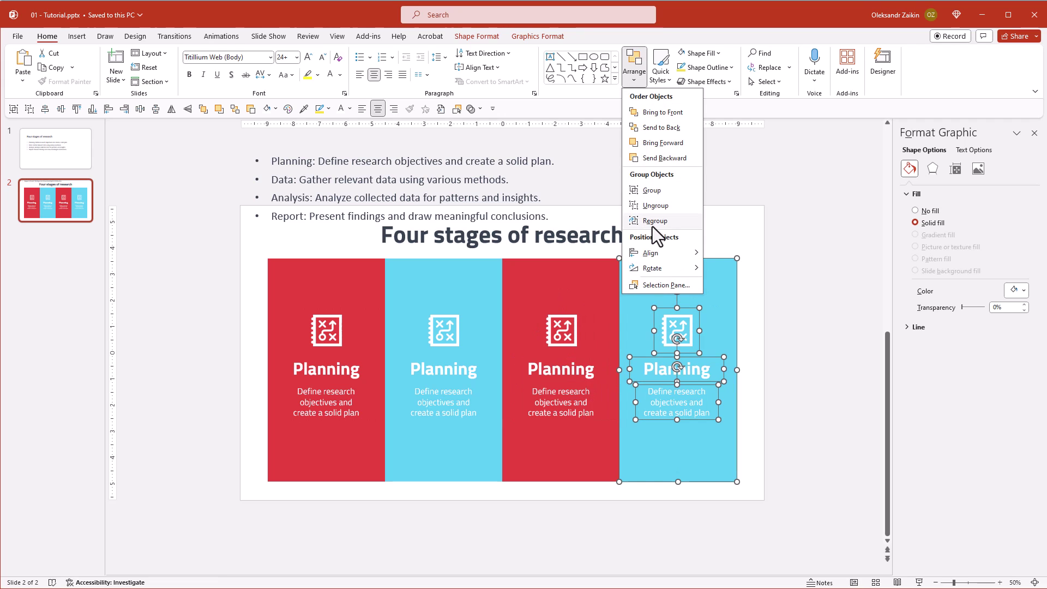
mouse_move(673, 253)
left_click(716, 269)
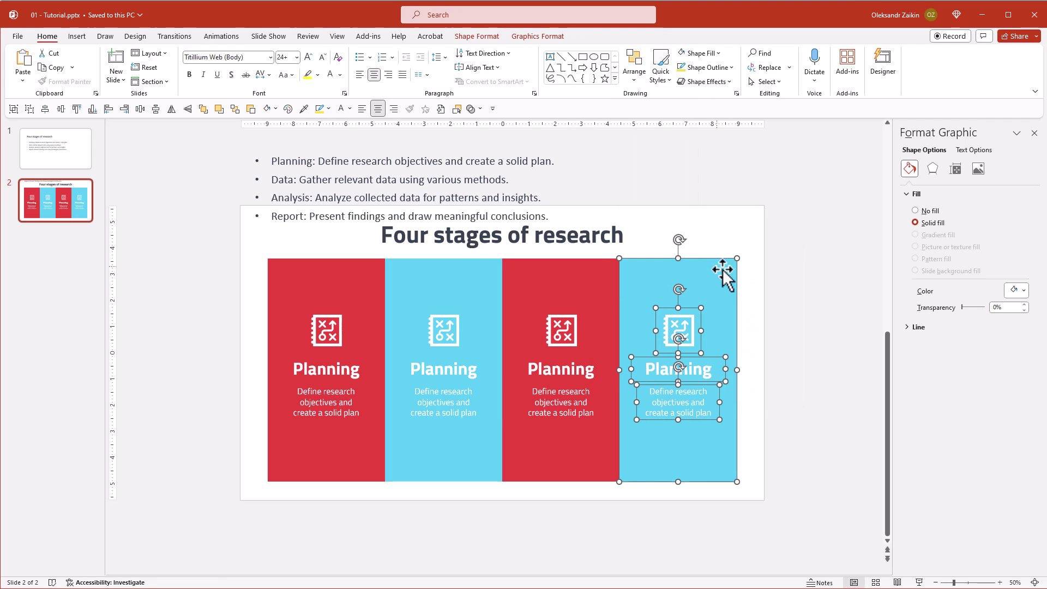
left_click(782, 303)
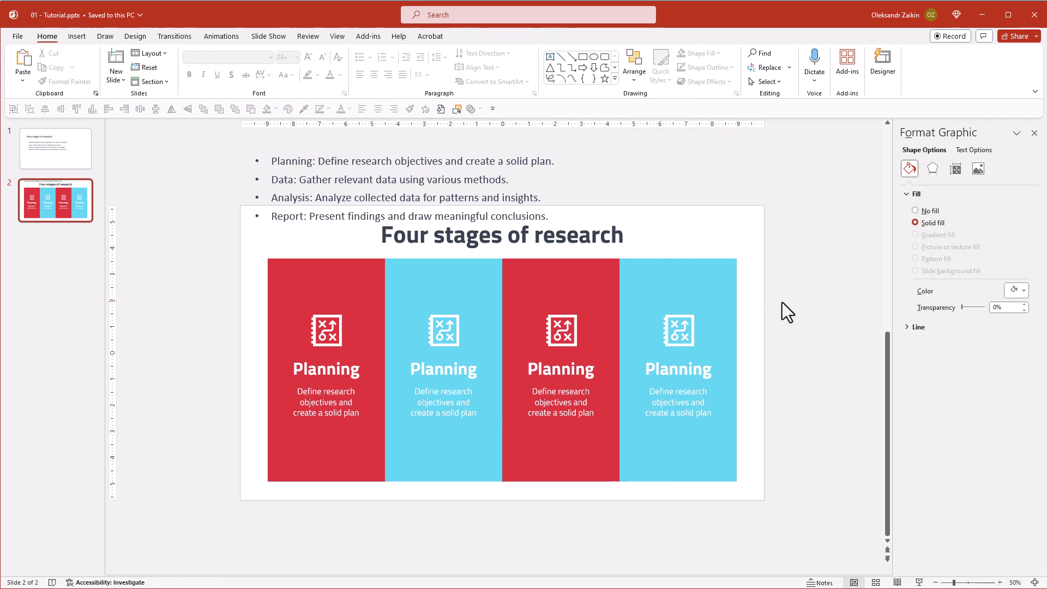
Step: Retitle the second card 'Data' using the word from the bullet list as plain text
double_click(285, 181)
right_click(281, 187)
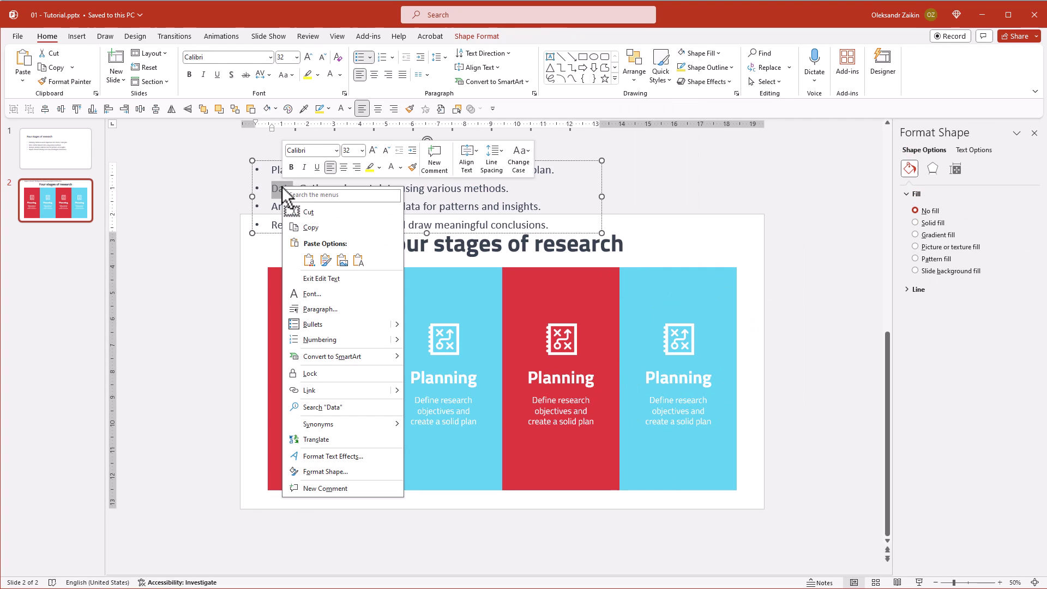
left_click(304, 227)
left_click(416, 366)
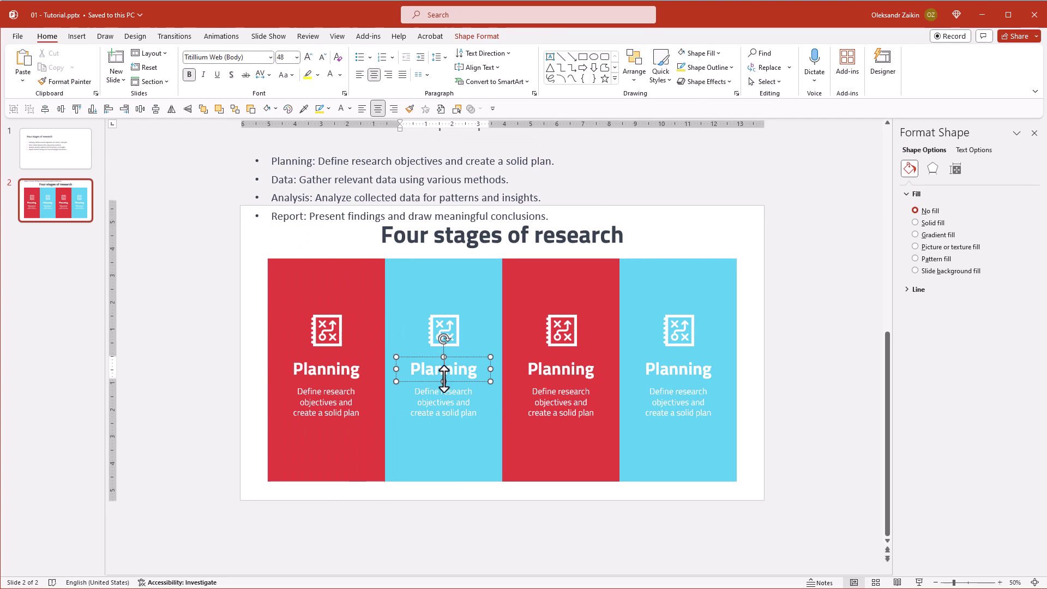
double_click(444, 374)
right_click(445, 374)
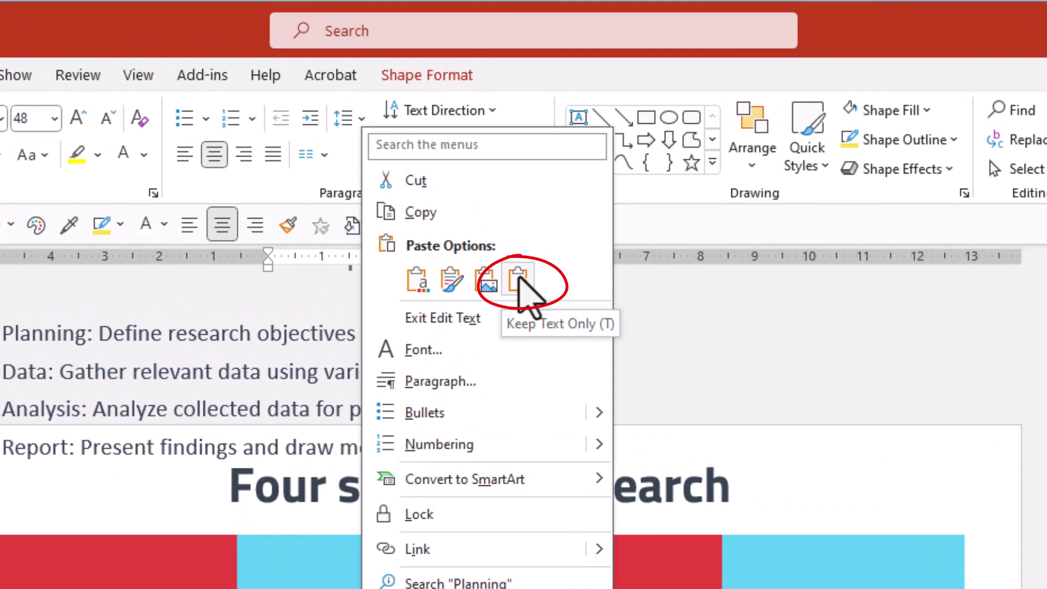
left_click(519, 284)
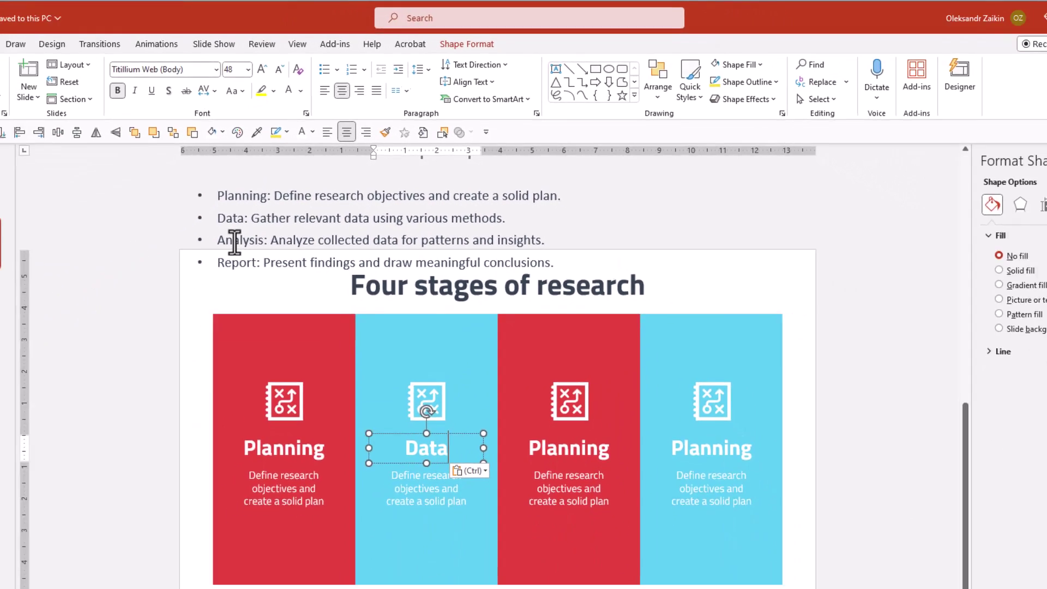
Step: Retitle the third card 'Analysis' from the bullet list
left_click_drag(3, 372, 33, 388)
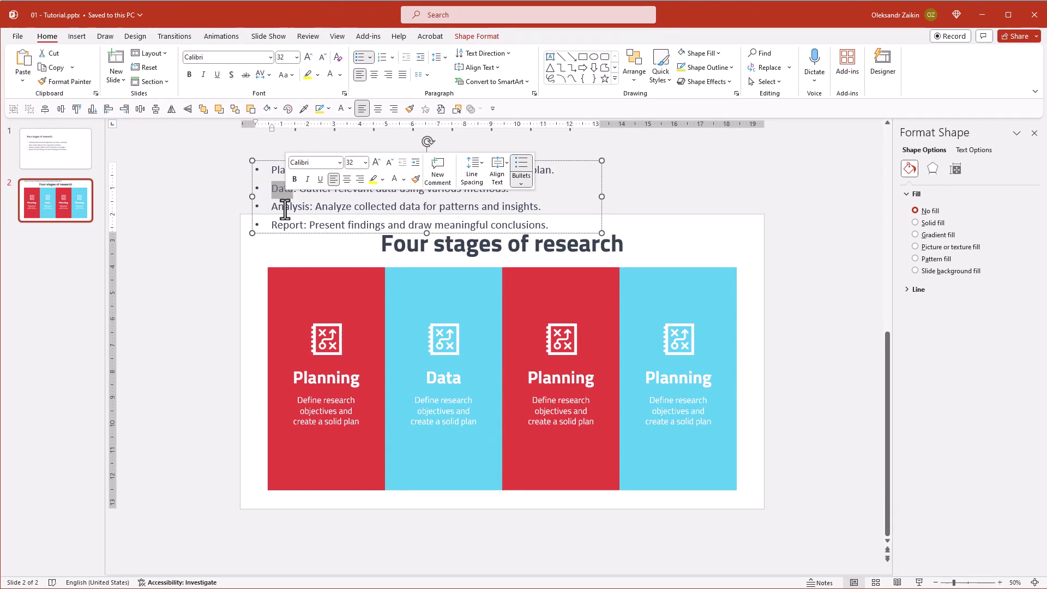
double_click(285, 209)
right_click(287, 209)
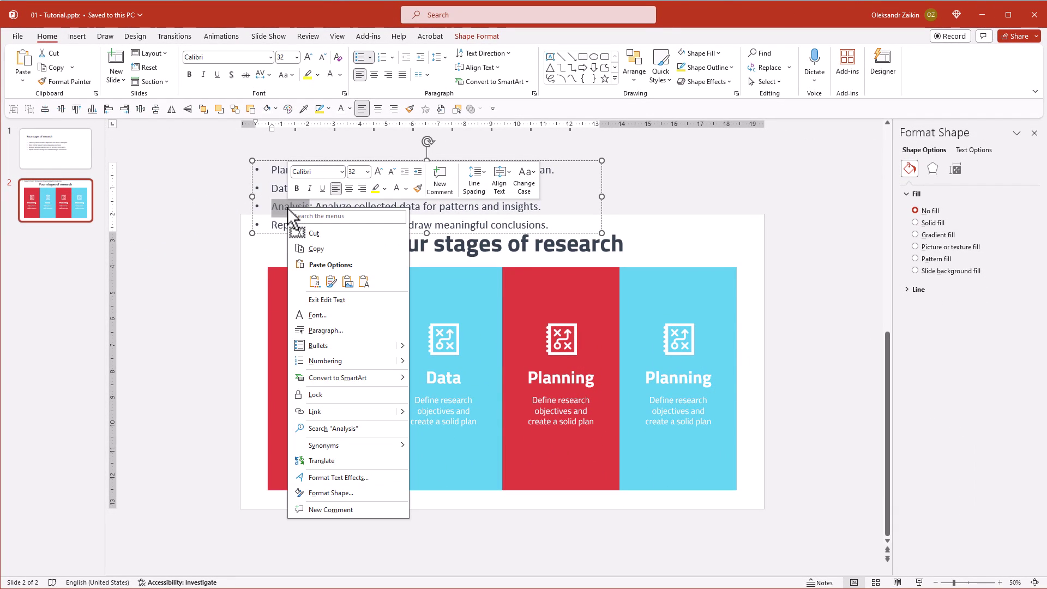
left_click(315, 249)
double_click(567, 376)
right_click(572, 376)
left_click(653, 139)
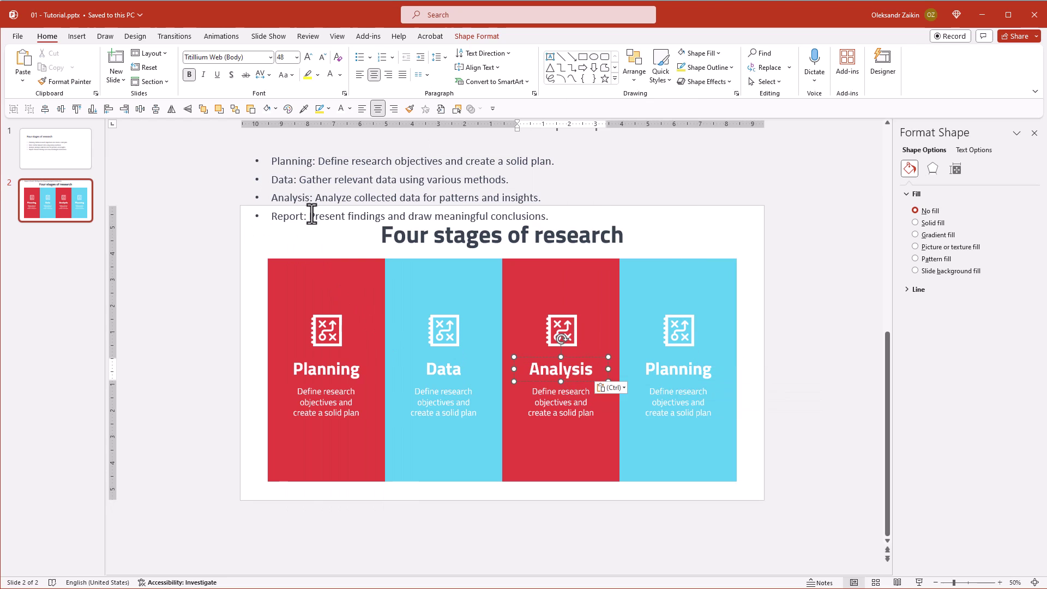
Step: Retitle the fourth card 'Report' from the bullet list
double_click(288, 217)
key("ctrl+c")
double_click(678, 370)
right_click(682, 371)
left_click(731, 109)
Step: Replace the Data card's description with the Data bullet's description text
left_click(304, 191)
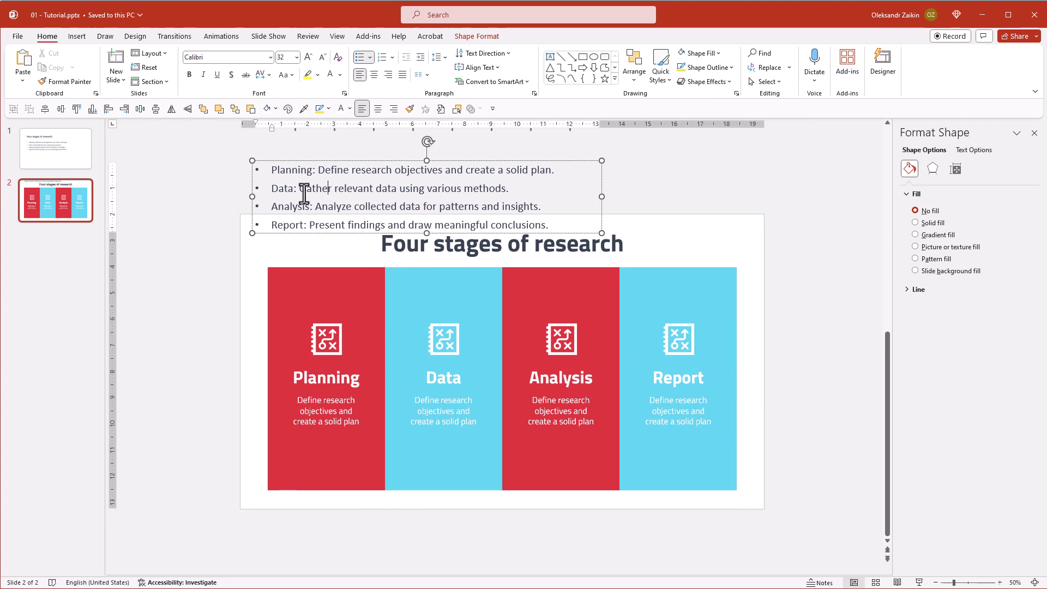
left_click_drag(303, 190, 508, 190)
right_click(484, 189)
left_click(510, 229)
triple_click(443, 410)
right_click(440, 416)
left_click(519, 175)
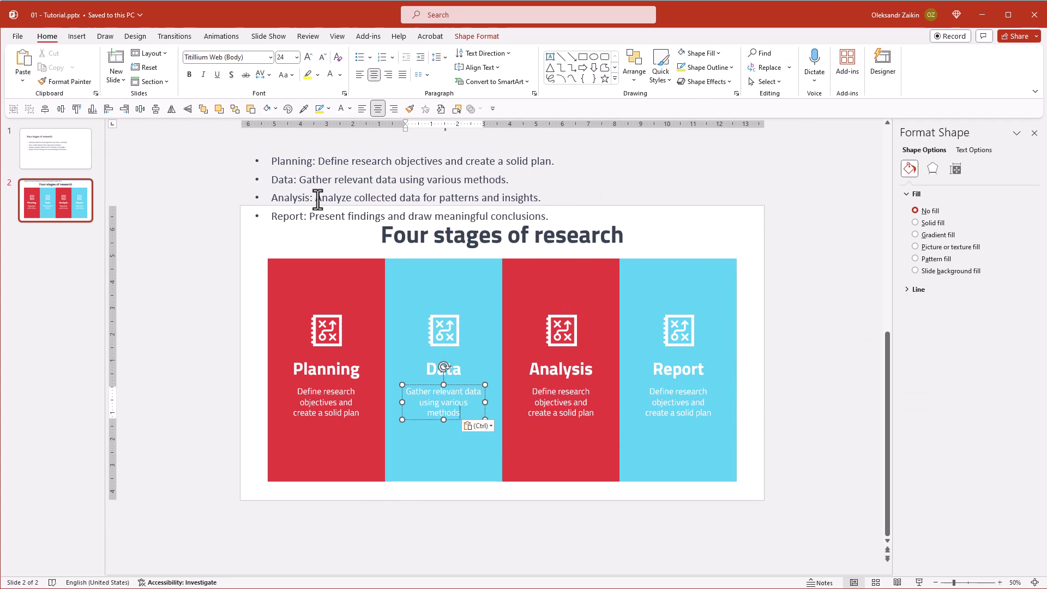
Step: Replace the Analysis card's description with the Analysis bullet's description text
left_click_drag(318, 199, 537, 207)
right_click(525, 207)
left_click(550, 246)
triple_click(561, 411)
right_click(562, 414)
left_click(624, 168)
Step: Give the Report card the Report bullet's description, then delete the bullet list text box
left_click(312, 216)
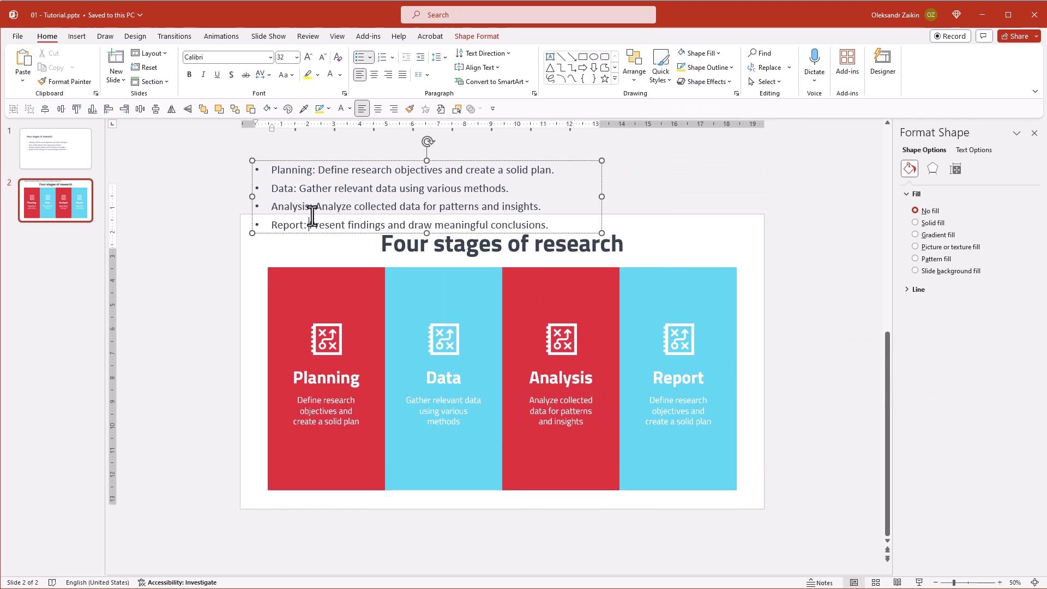
left_click_drag(310, 225, 544, 225)
right_click(528, 225)
left_click(558, 263)
triple_click(678, 411)
right_click(682, 414)
left_click(744, 168)
left_click(470, 195)
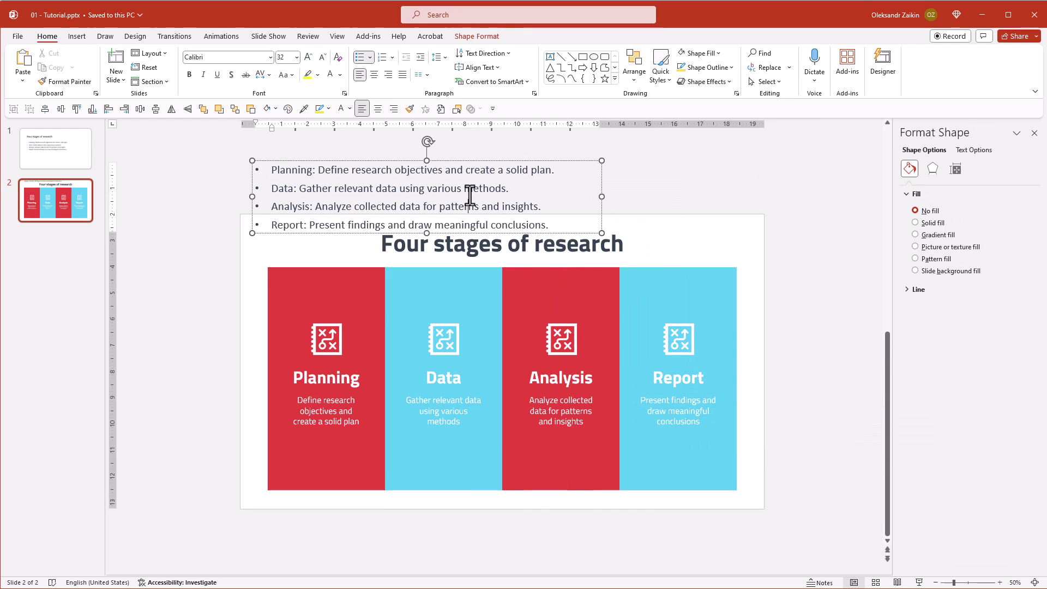
key("Escape")
key("Delete")
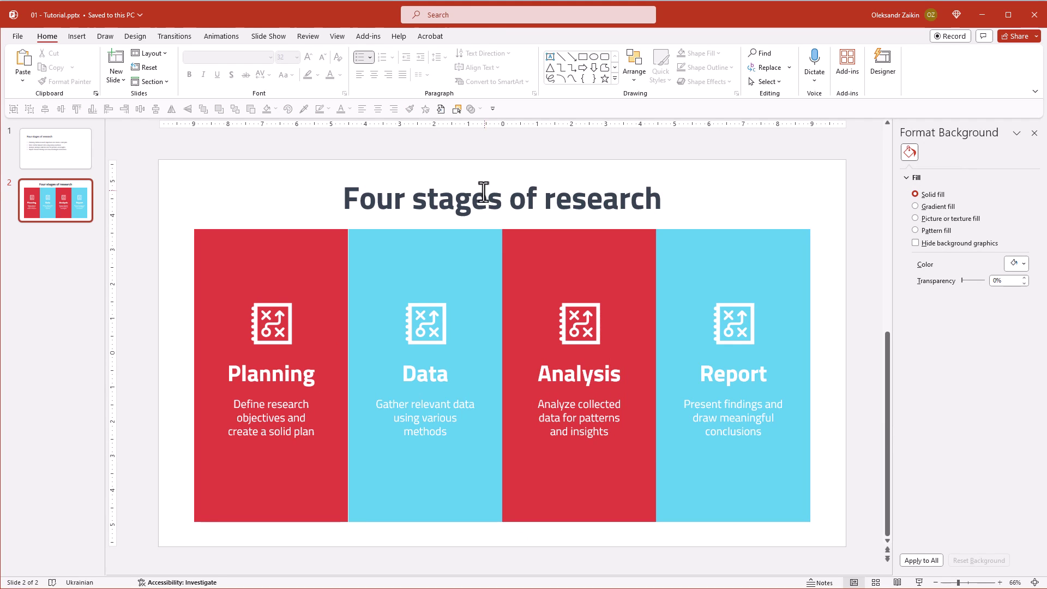
Step: Replace the Data card's icon with a bar-chart icon found by searching 'data'
left_click(411, 321)
right_click(410, 322)
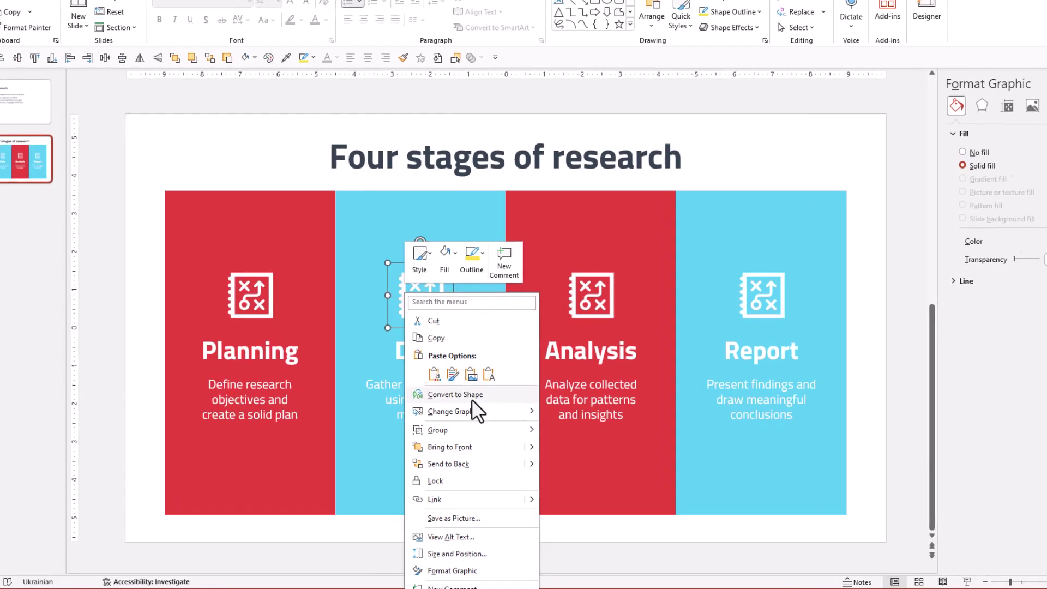
mouse_move(464, 428)
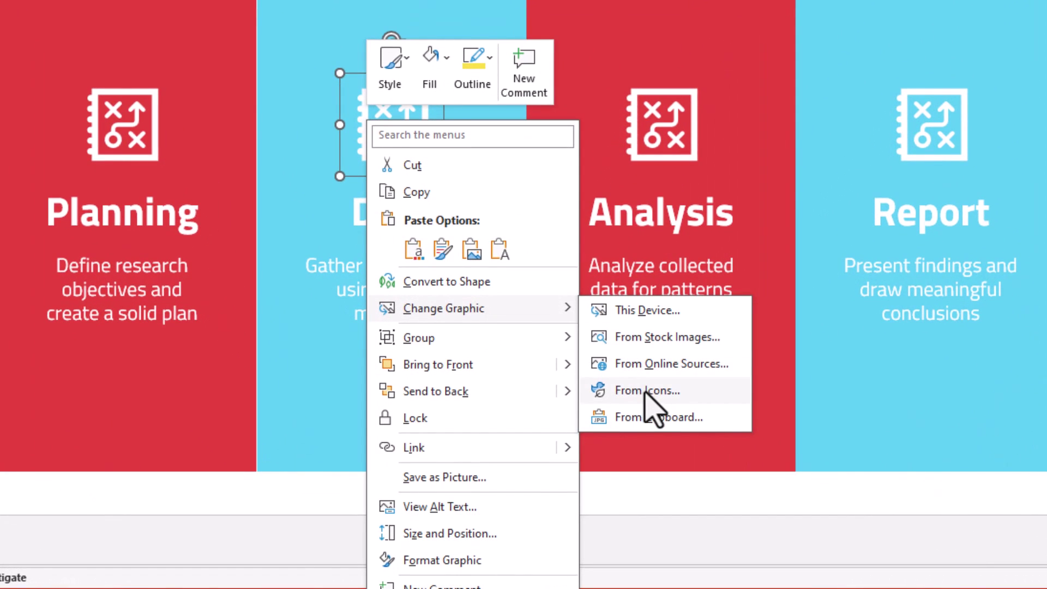
left_click(647, 391)
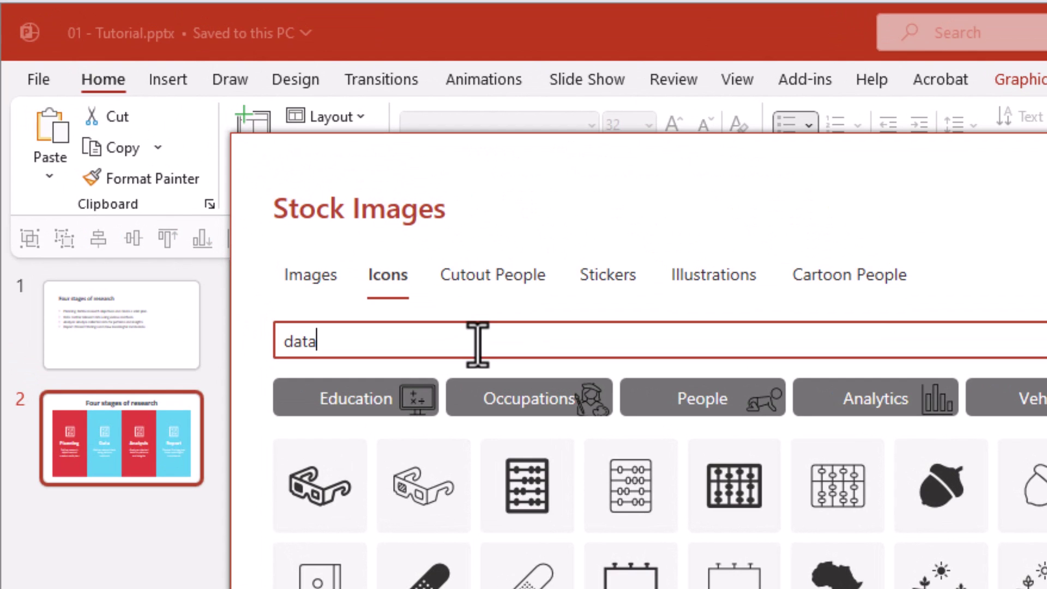
type("data")
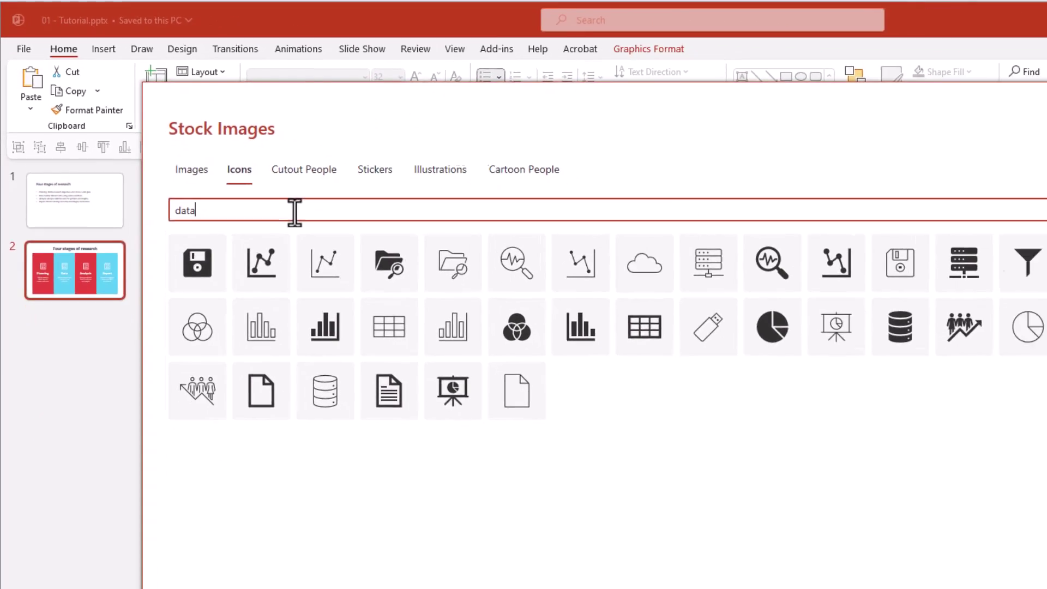
double_click(428, 254)
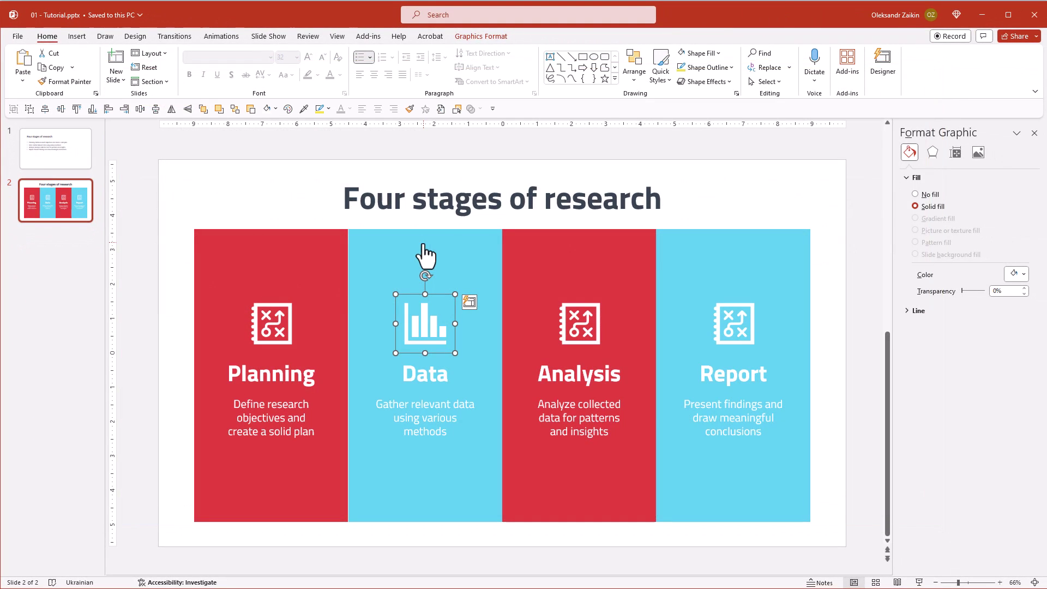
Step: Swap the Analysis icon for a head-with-gears icon found by searching 'brain'
left_click(561, 317)
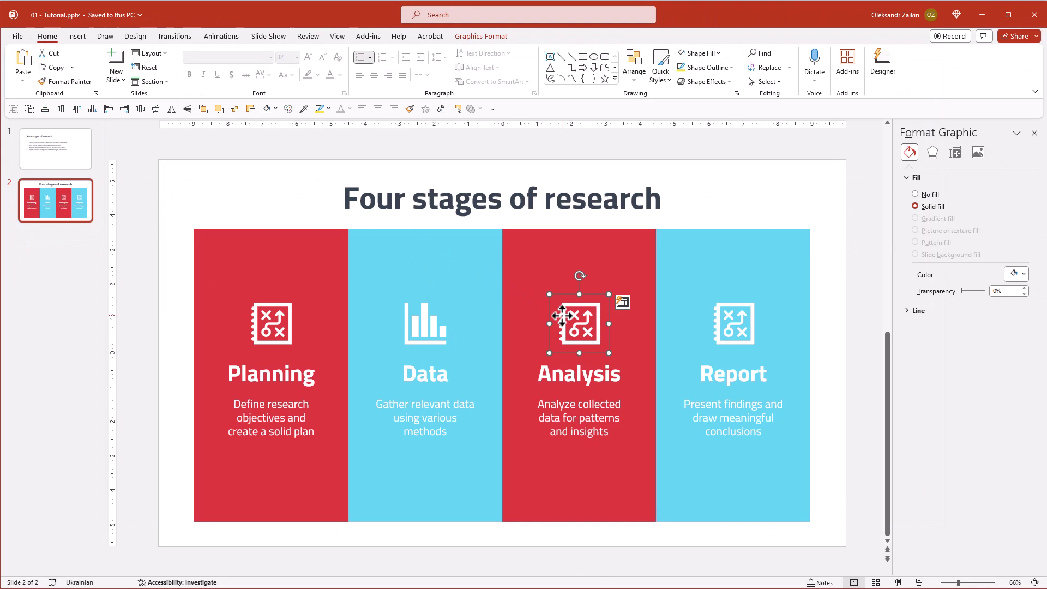
right_click(562, 317)
mouse_move(624, 424)
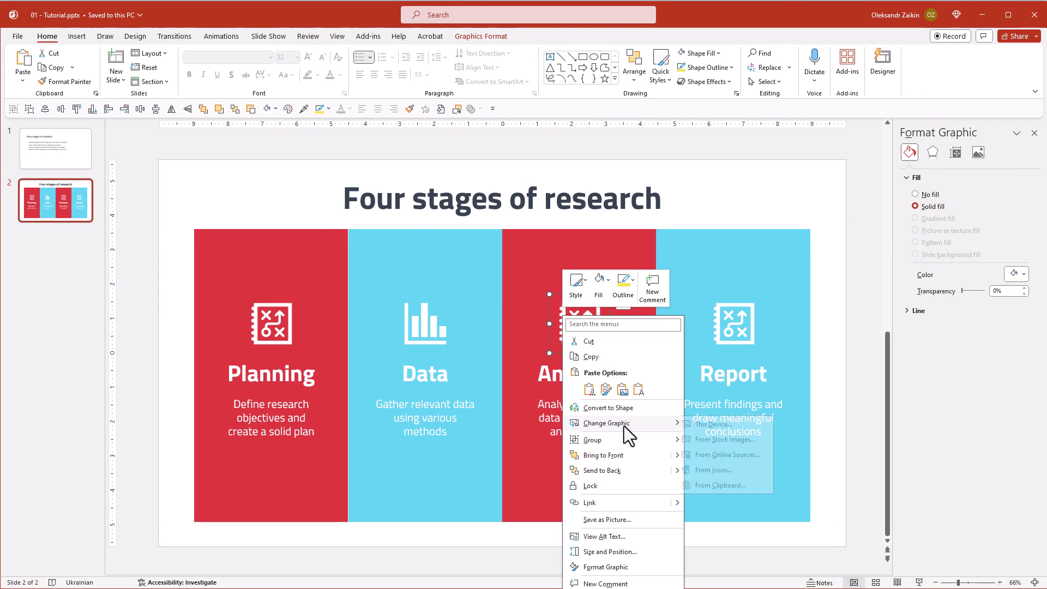
left_click(723, 469)
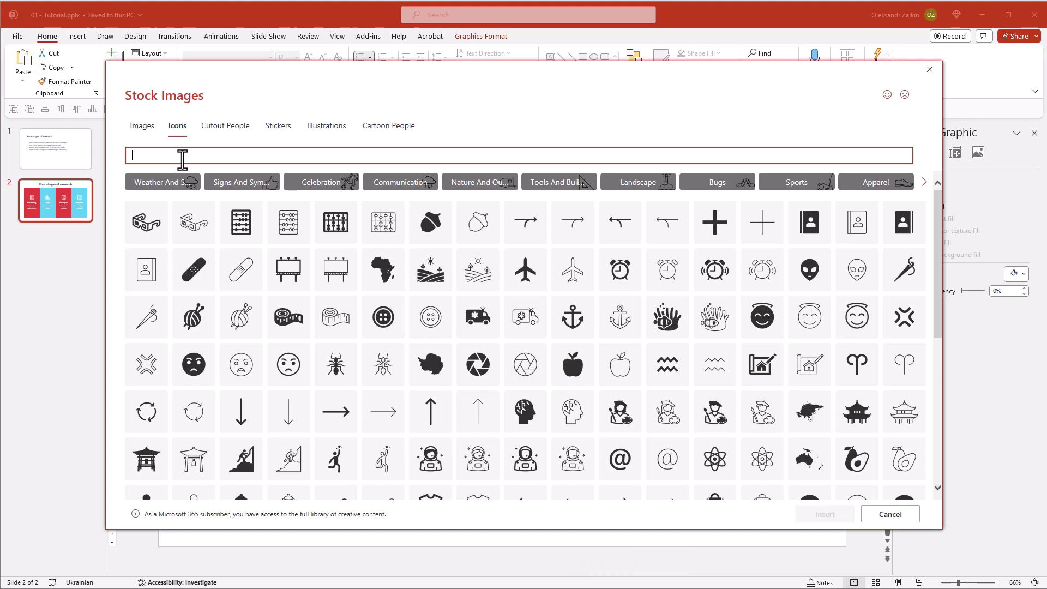
type("brain")
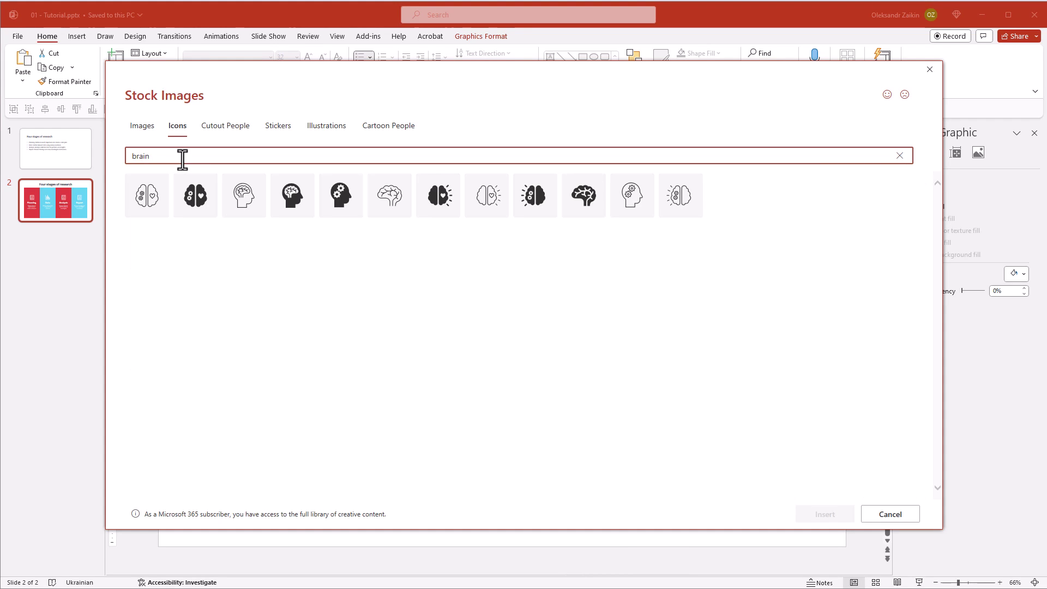
double_click(340, 202)
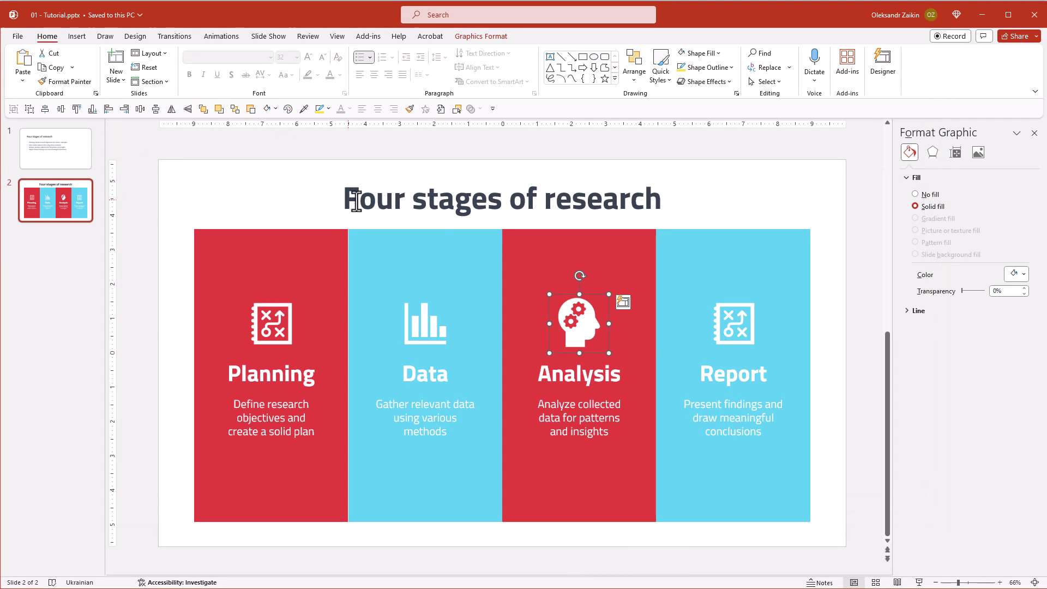
Step: Swap the Report icon for a document icon found by searching 'report'
left_click(740, 337)
right_click(720, 326)
mouse_move(751, 434)
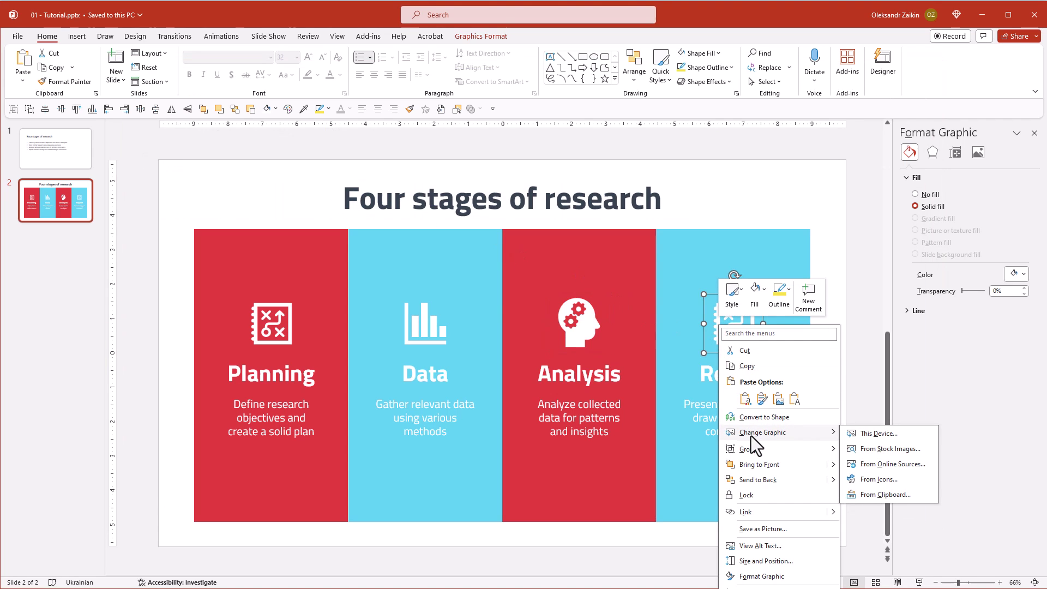
left_click(870, 479)
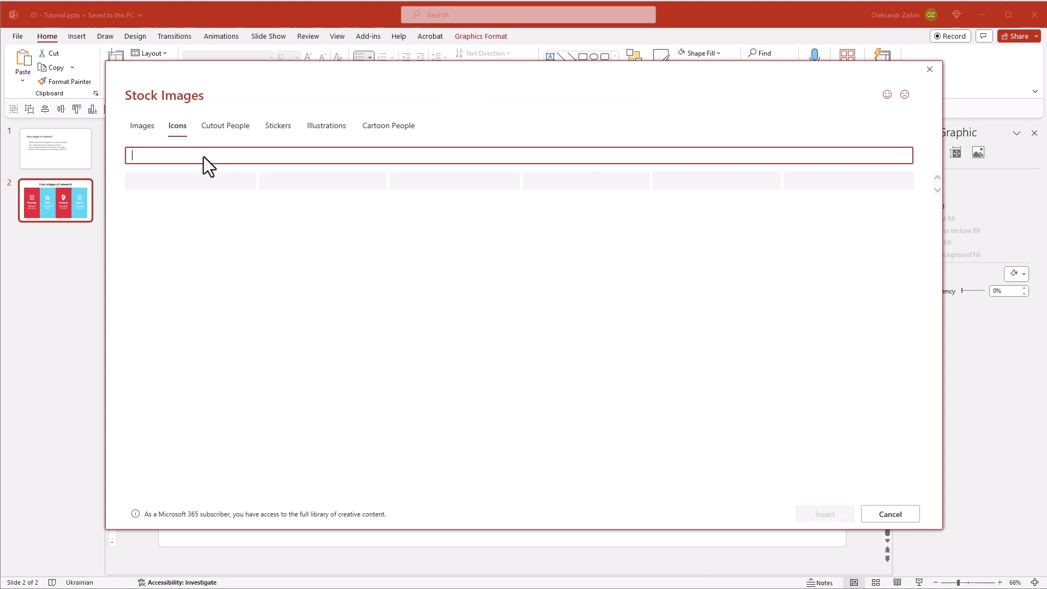
type("report")
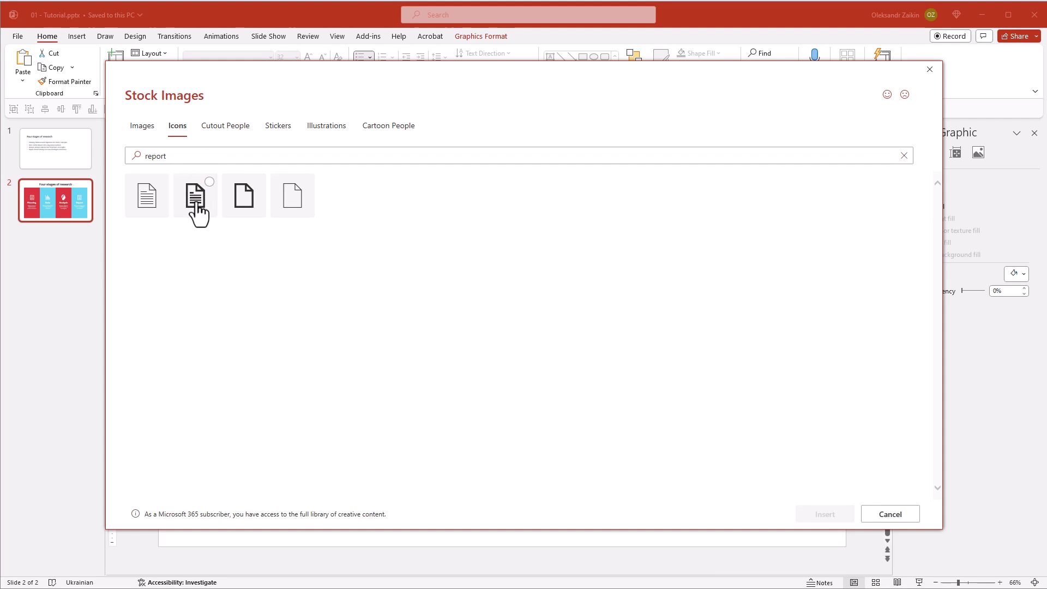
double_click(196, 203)
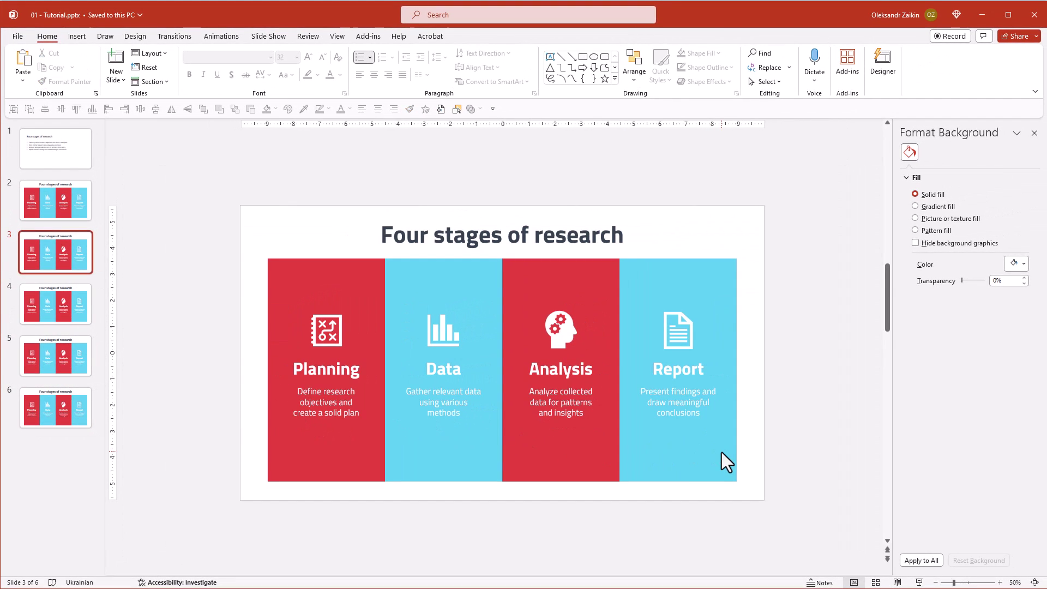
Step: Keep only the Planning column on slide 3 and only the Data column on slide 4
left_click_drag(774, 515, 359, 251)
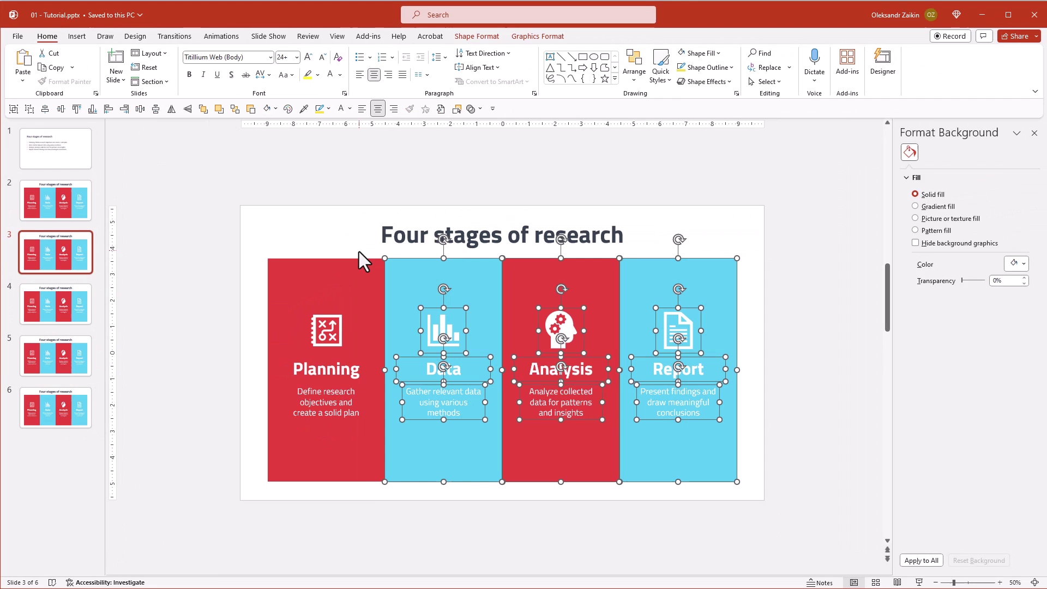
key("Delete")
left_click(63, 291)
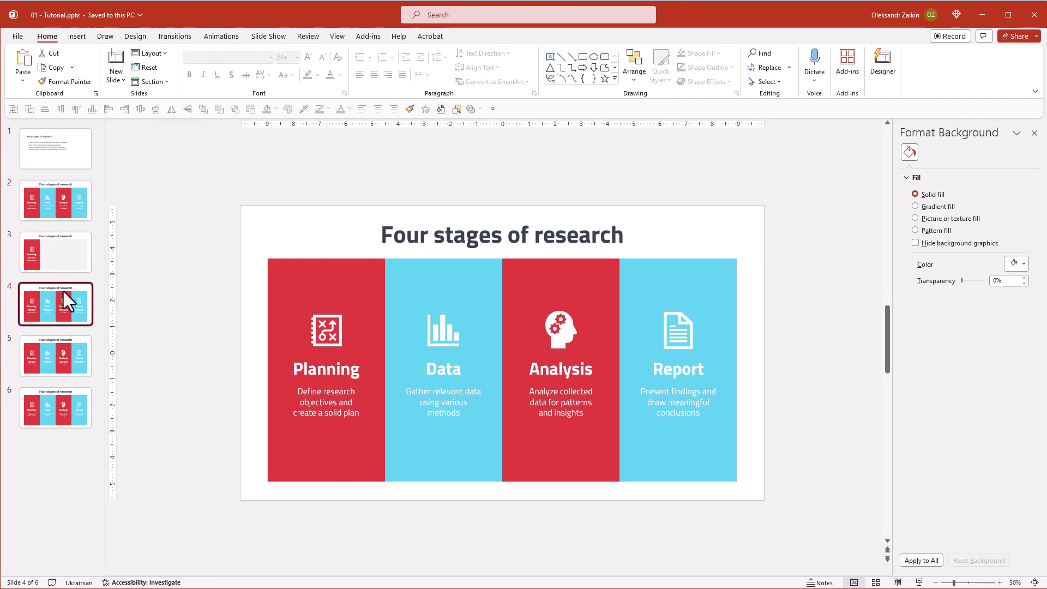
left_click_drag(421, 505, 212, 234)
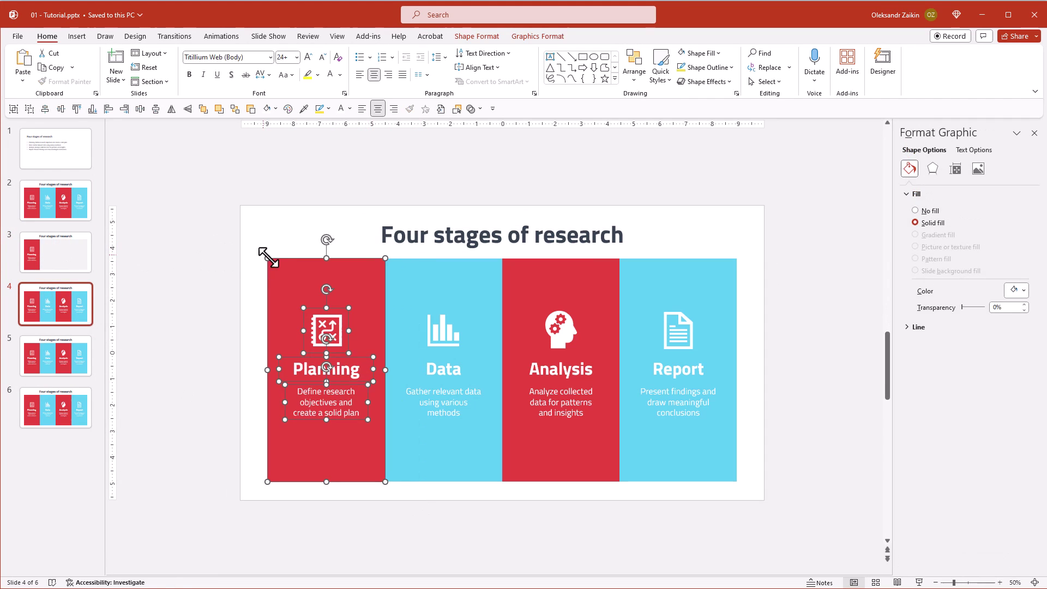
key("Delete")
left_click_drag(767, 514, 501, 240)
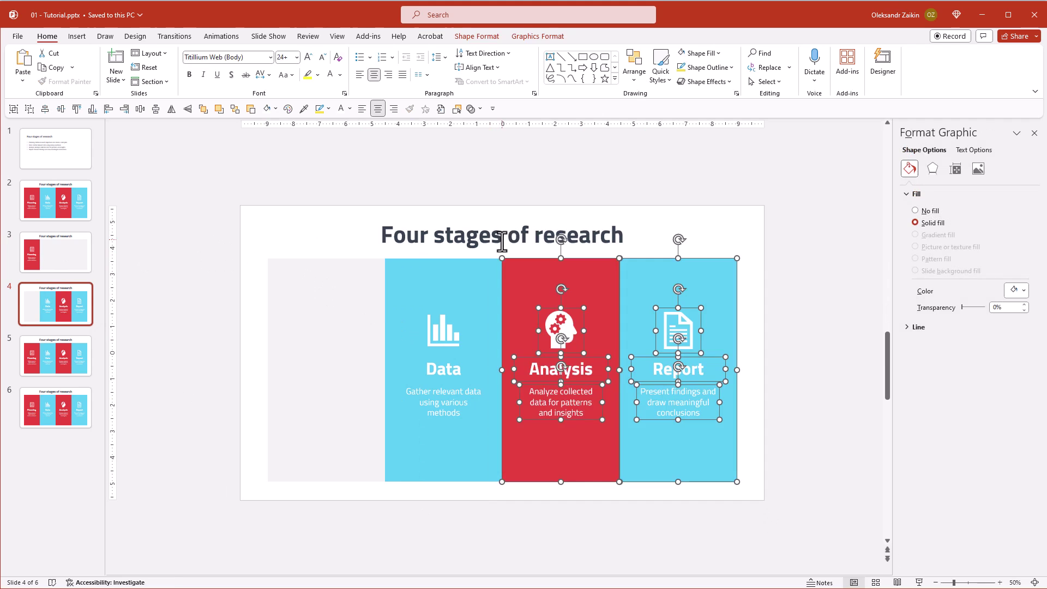
key("Delete")
Step: Keep only the Analysis column on slide 5 and only the Report column on slide 6
left_click(61, 352)
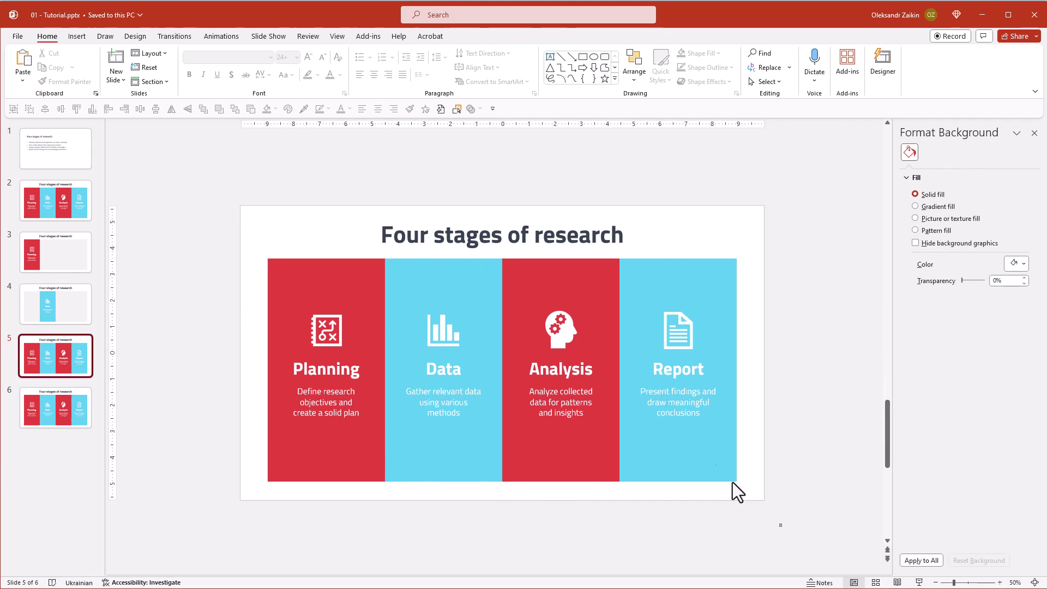
left_click_drag(781, 526, 594, 238)
key("Delete")
left_click_drag(528, 509, 197, 247)
key("Delete")
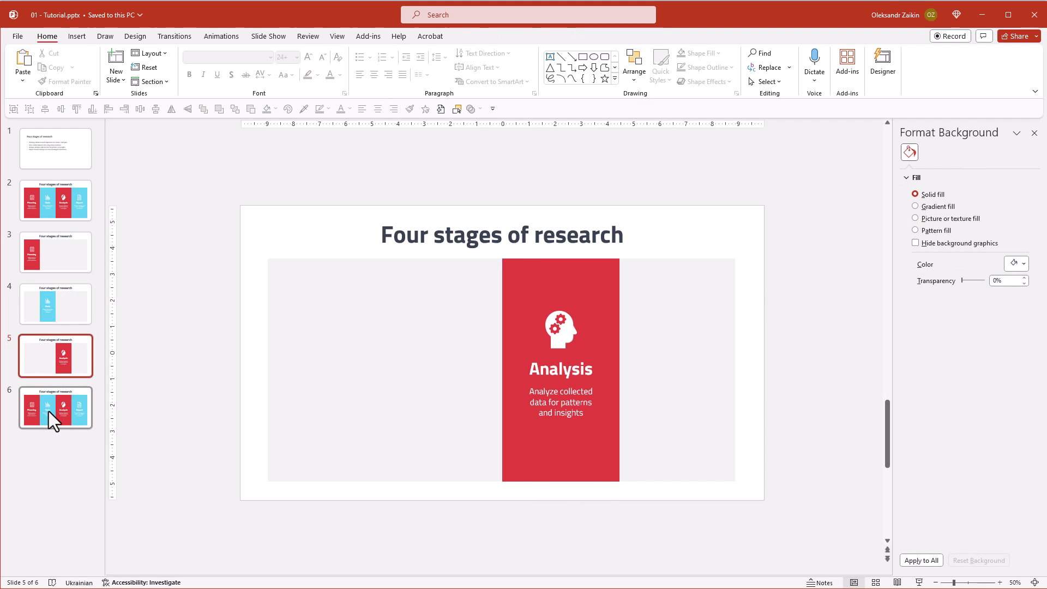
left_click(51, 411)
left_click_drag(638, 509, 227, 230)
key("Delete")
left_click(50, 215)
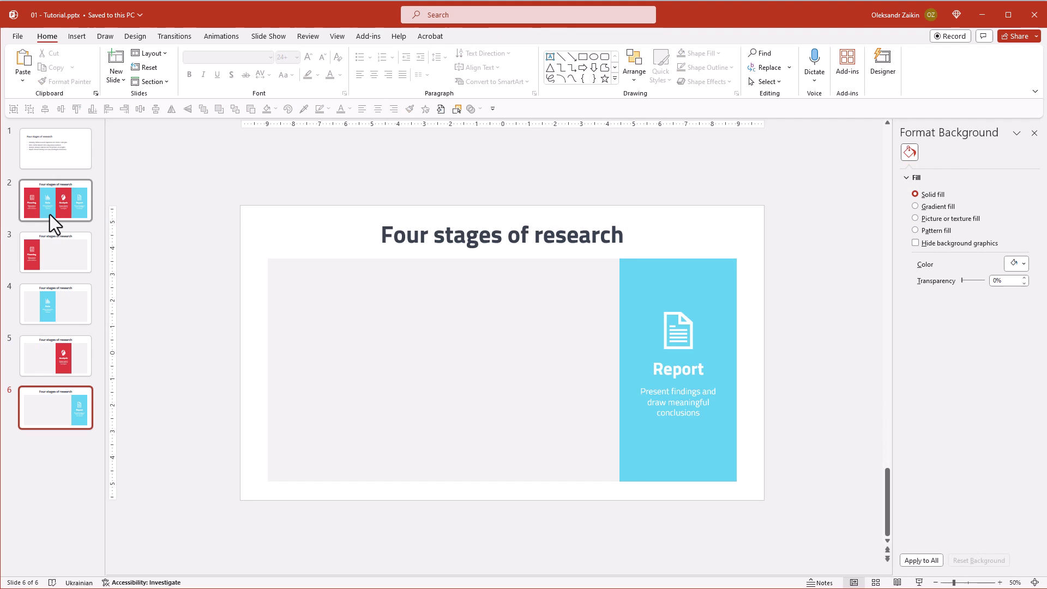
Step: Duplicate slide 2 and delete the four icons and four descriptions from the copy
right_click(50, 214)
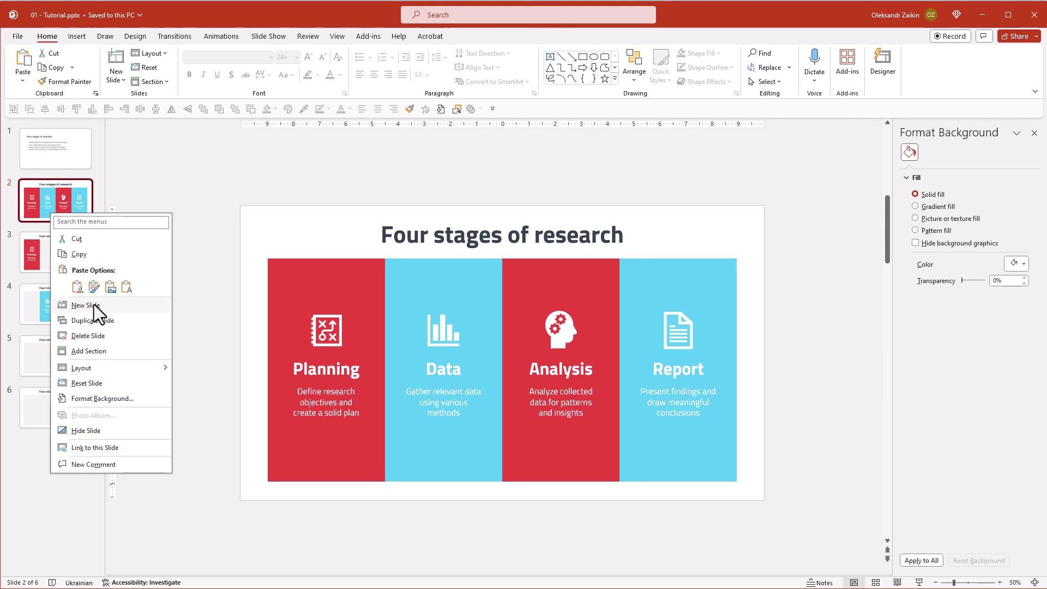
left_click(97, 322)
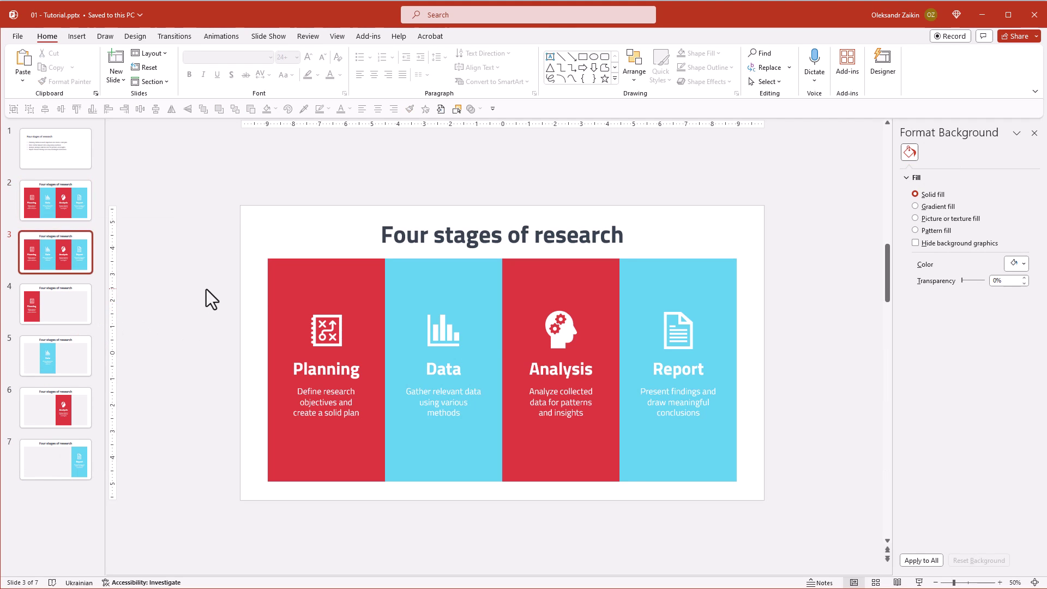
left_click_drag(208, 287, 801, 361)
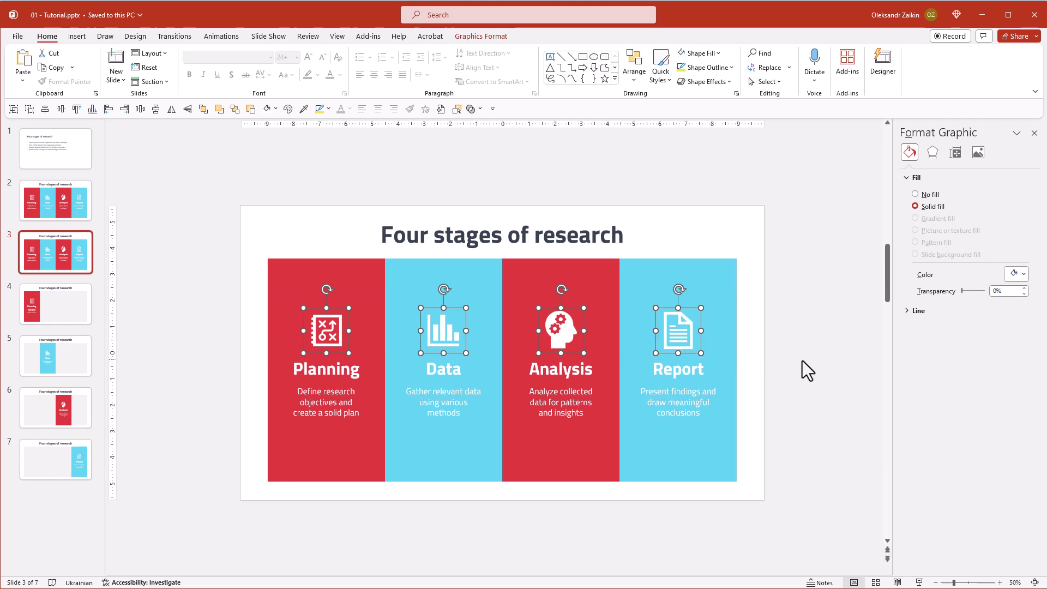
key("Delete")
left_click_drag(821, 472, 228, 371)
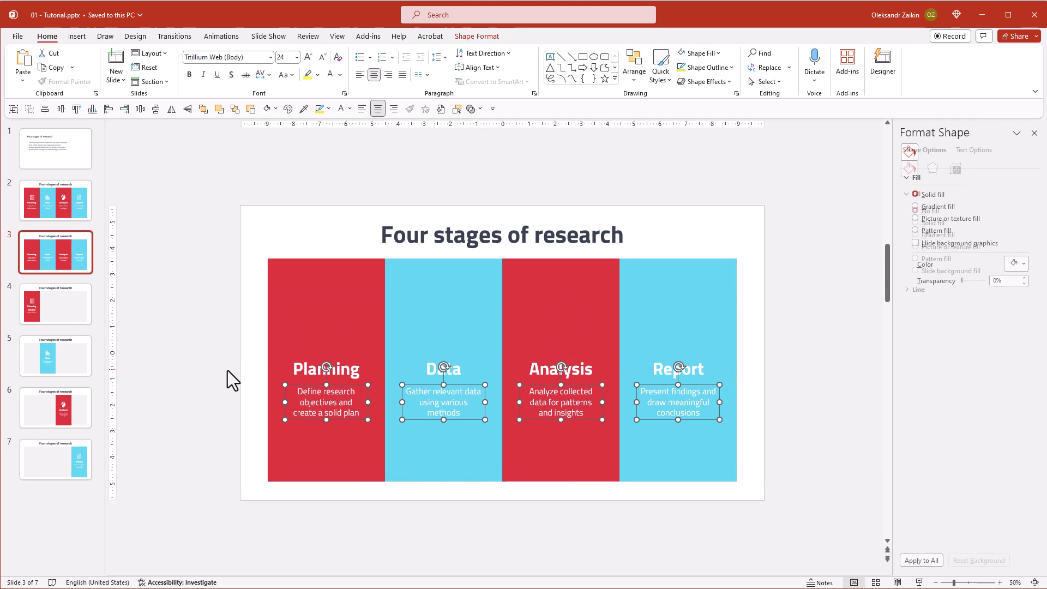
key("Delete")
Step: Rotate the four column titles vertically, stretch their boxes, and enlarge the text to 88 pt
left_click_drag(203, 324, 820, 428)
left_click_drag(678, 339, 666, 367)
left_click_drag(676, 418, 685, 457)
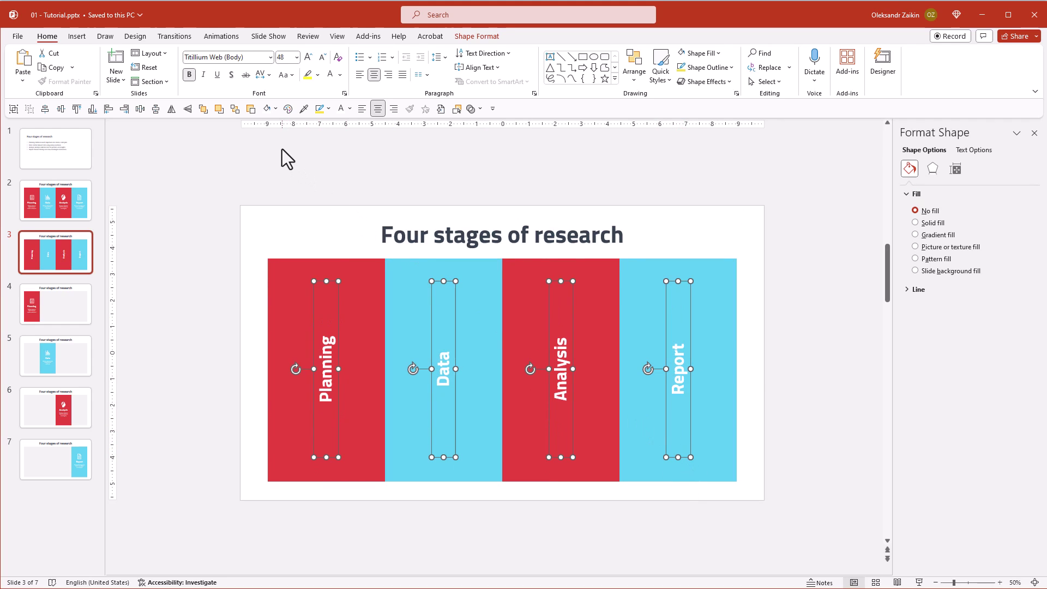
left_click(308, 58)
left_click(308, 59)
left_click(308, 59)
left_click(309, 59)
left_click(309, 59)
left_click(308, 59)
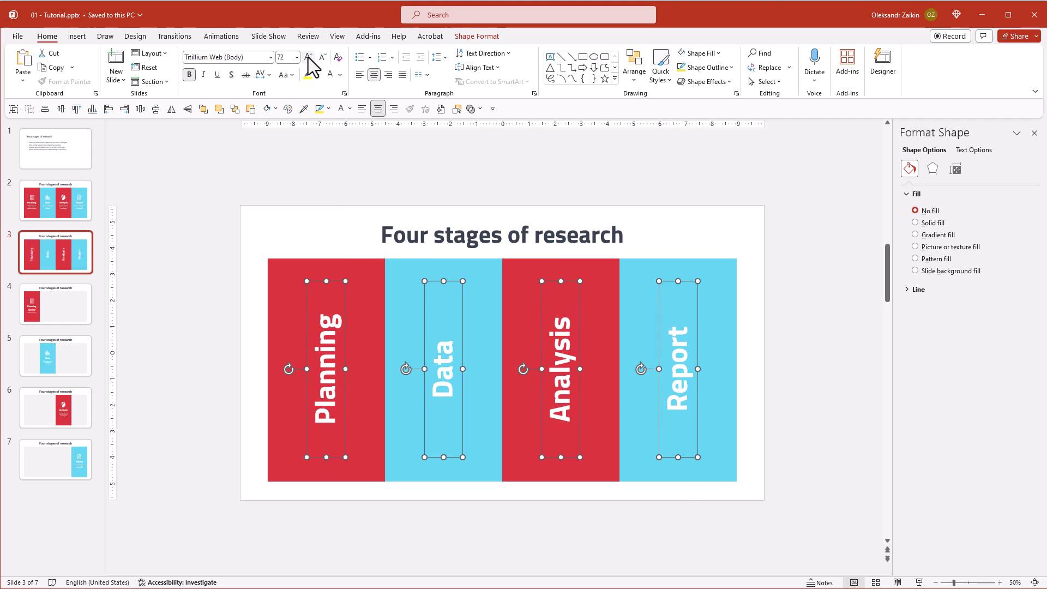
left_click(434, 374)
left_click(551, 371, "shift")
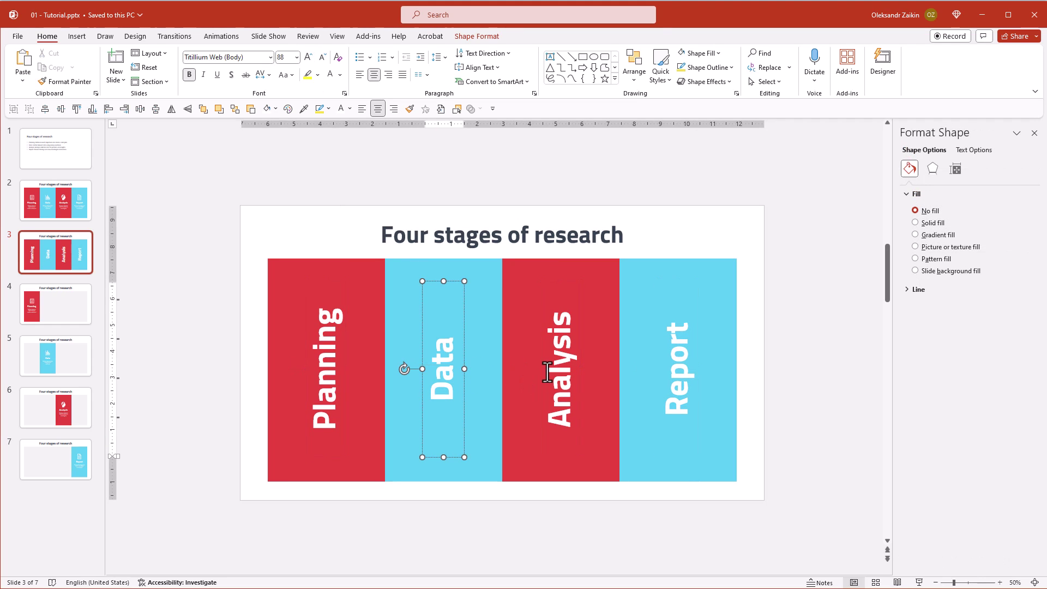
left_click(680, 366, "shift")
Step: Paste the Data, Analysis and Report headlines from slide 3 onto the Planning slide 4
right_click(679, 280)
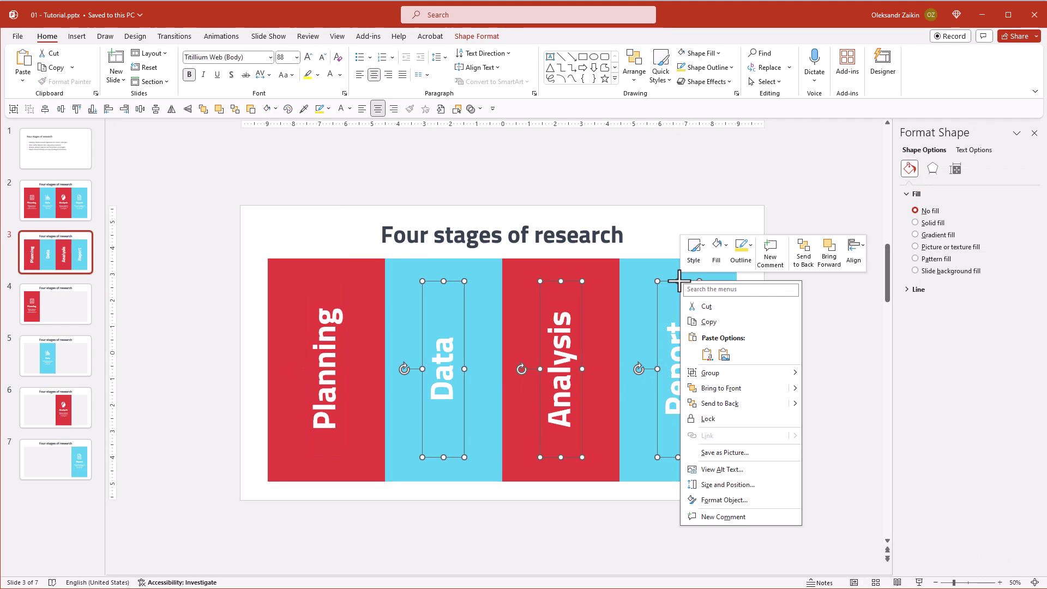
left_click(709, 322)
left_click(43, 306)
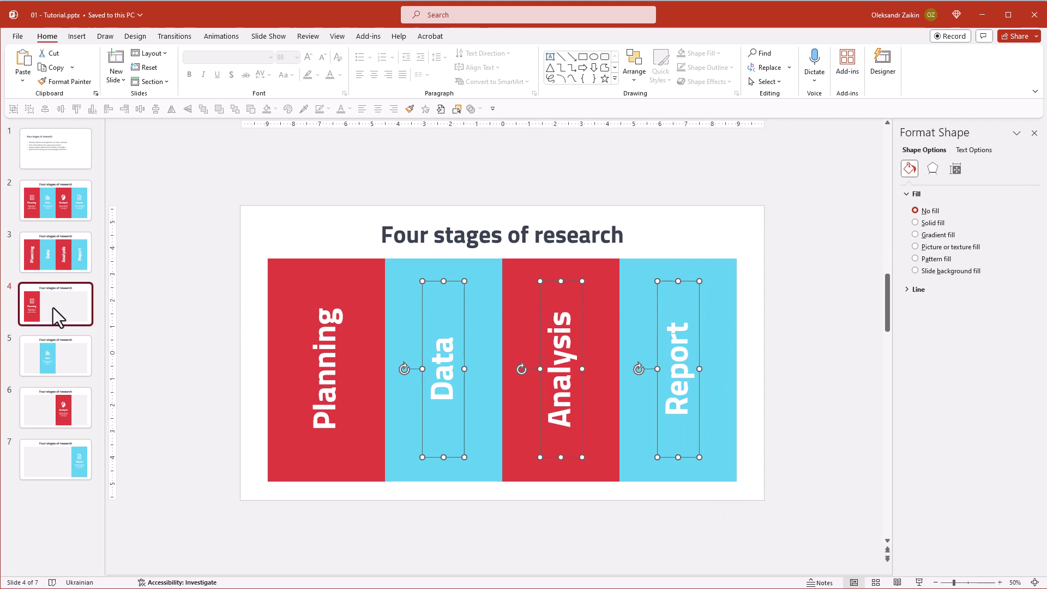
right_click(425, 307)
left_click(451, 378)
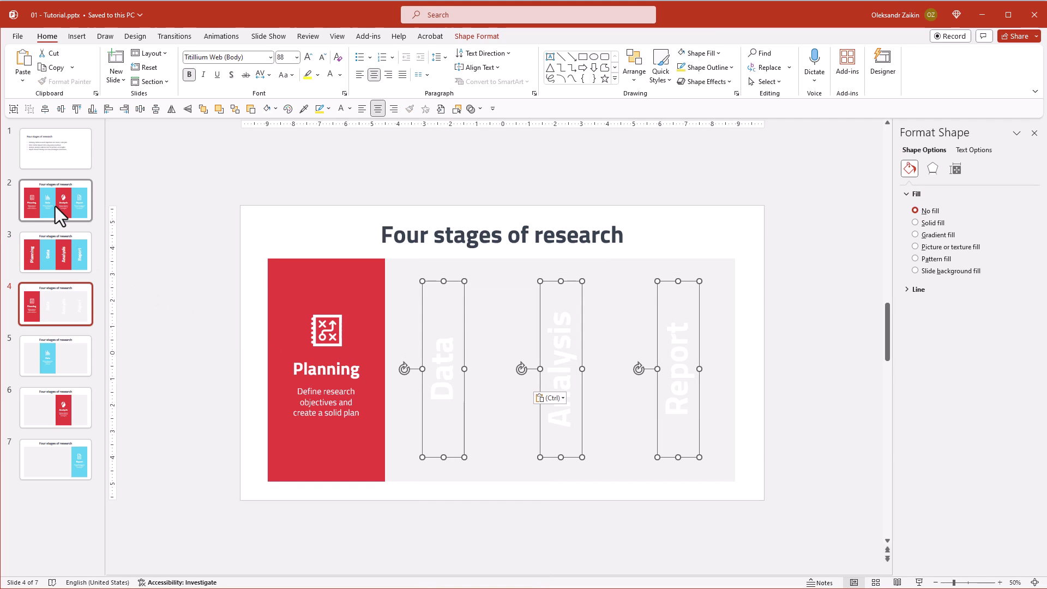
Step: Paste the Planning, Analysis and Report headlines from slide 3 onto the Data slide 5
left_click(54, 251)
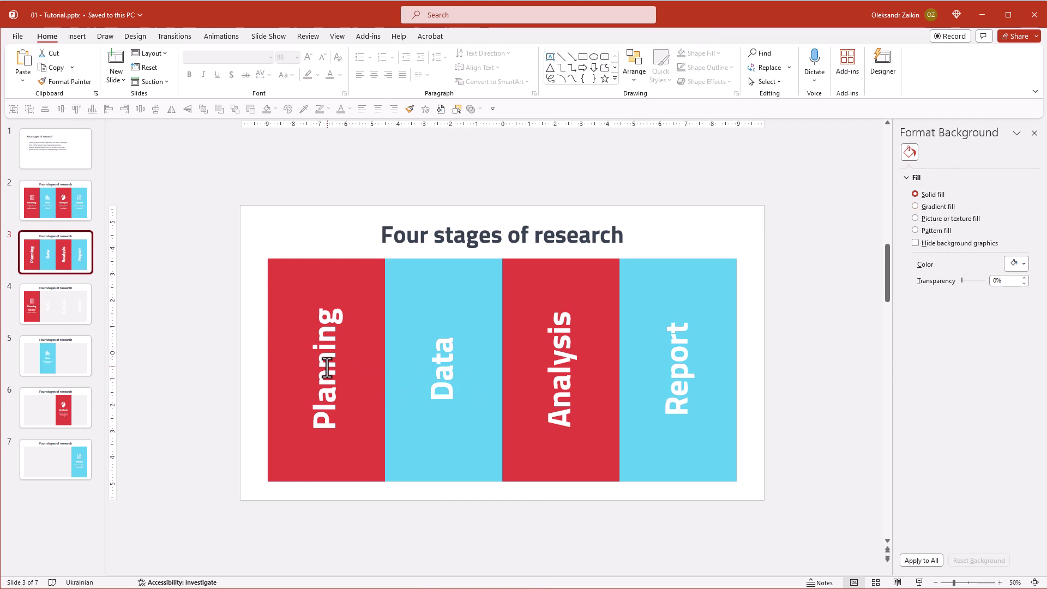
left_click(328, 368)
left_click(565, 364, "shift")
left_click(679, 364, "shift")
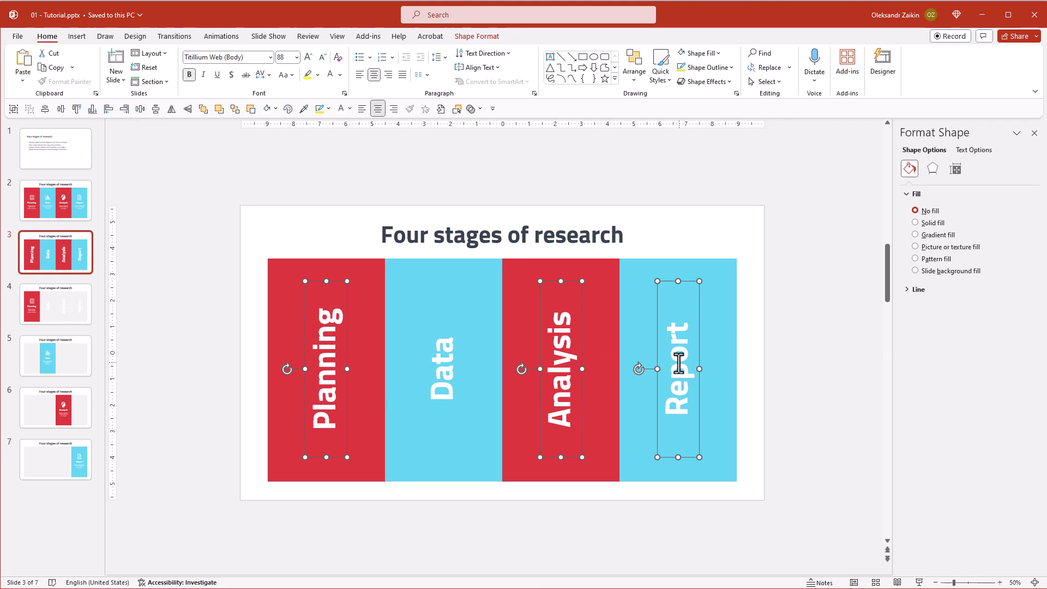
right_click(677, 281)
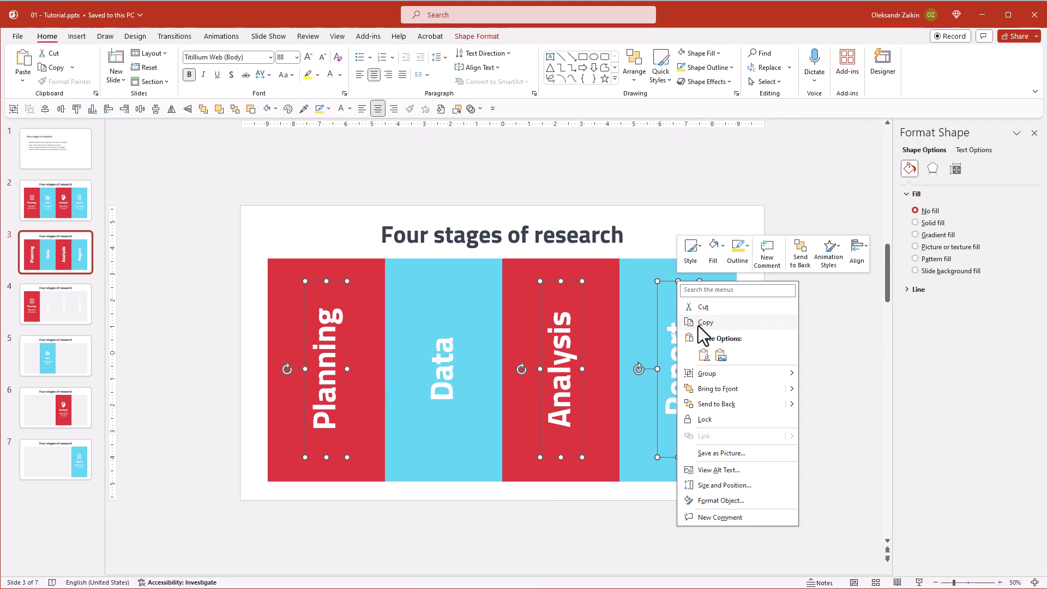
left_click(702, 324)
left_click(70, 371)
right_click(200, 349)
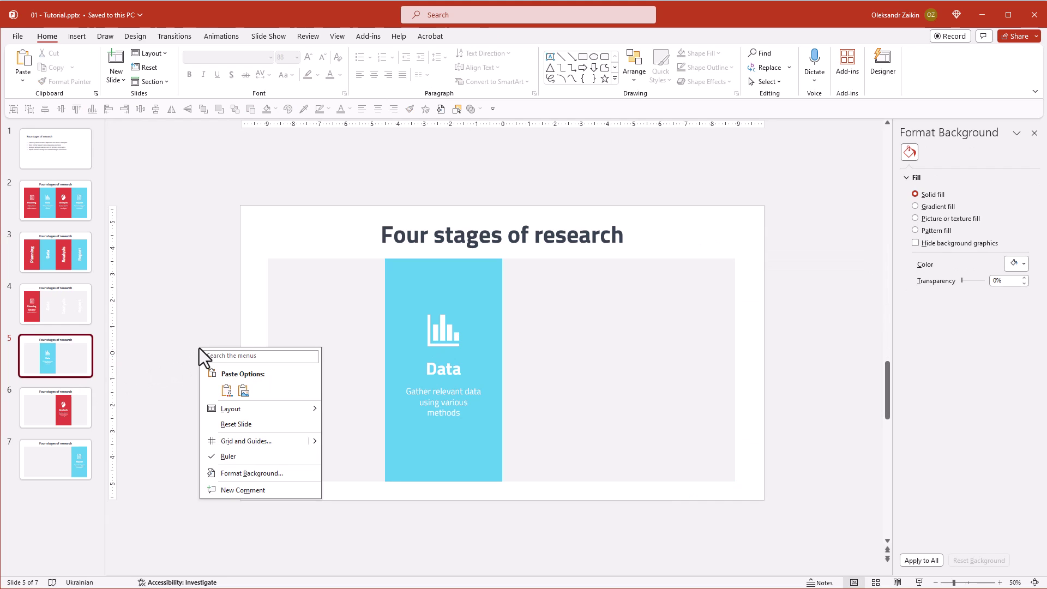
left_click(230, 388)
Step: Paste the Planning, Data and Report headlines onto the Analysis slide 6 with the destination theme
left_click(66, 263)
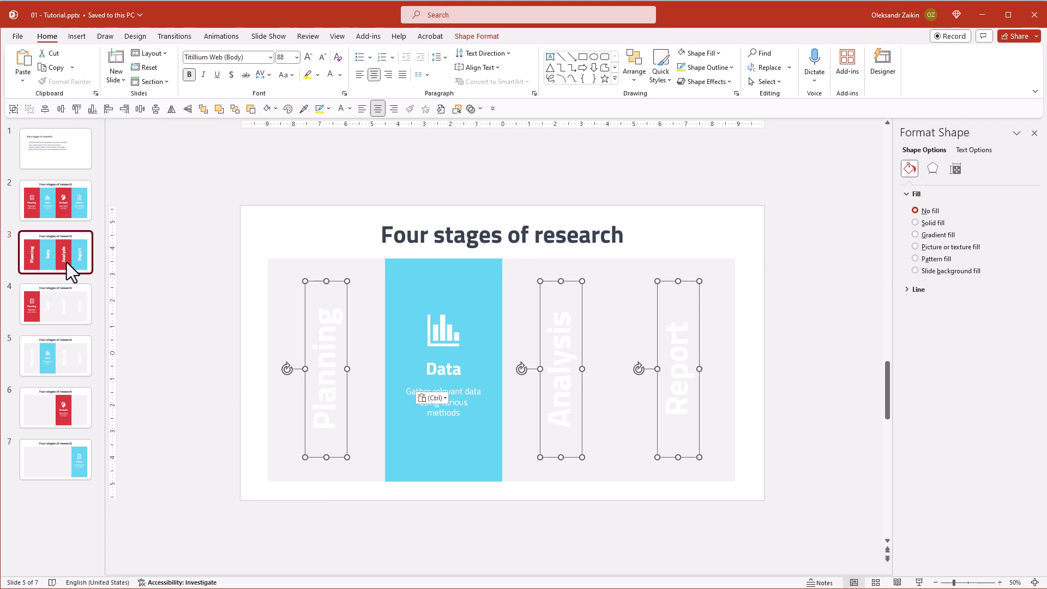
left_click(326, 349)
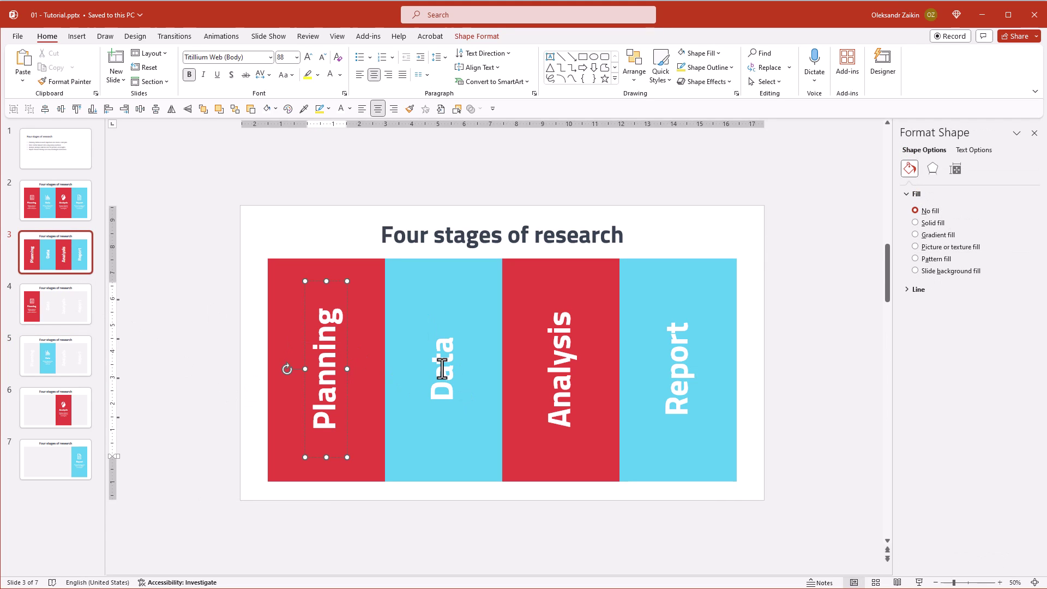
left_click(441, 369, "shift")
left_click(679, 338, "shift")
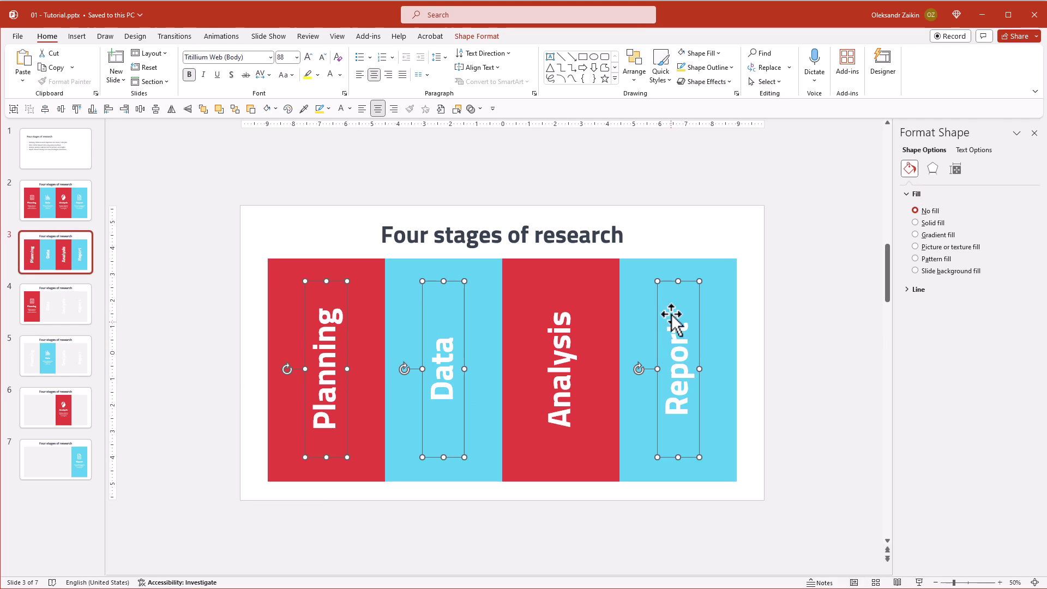
right_click(678, 285)
left_click(704, 321)
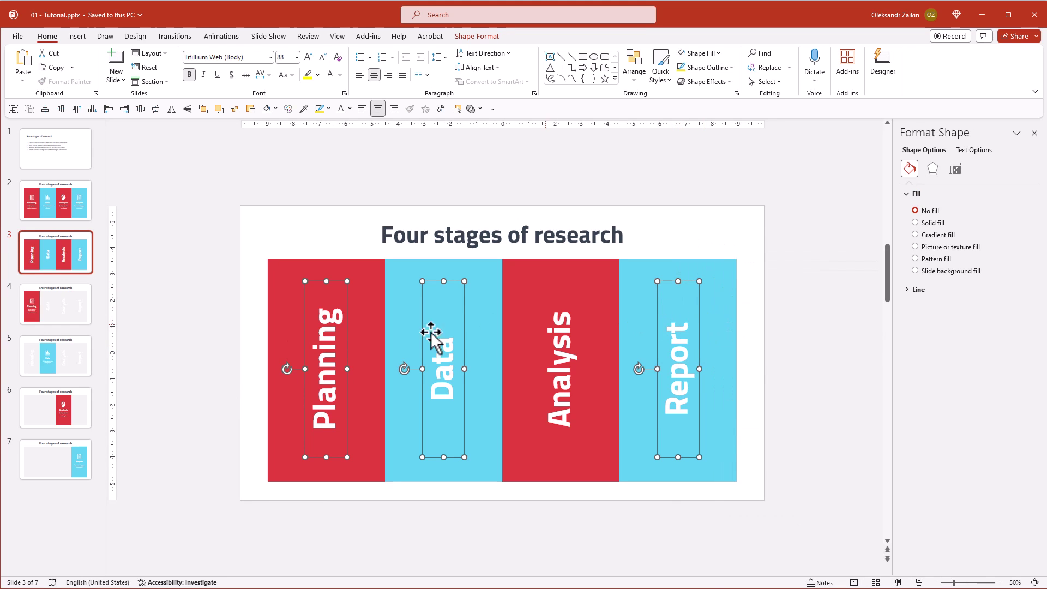
left_click(34, 414)
right_click(201, 346)
left_click(233, 387)
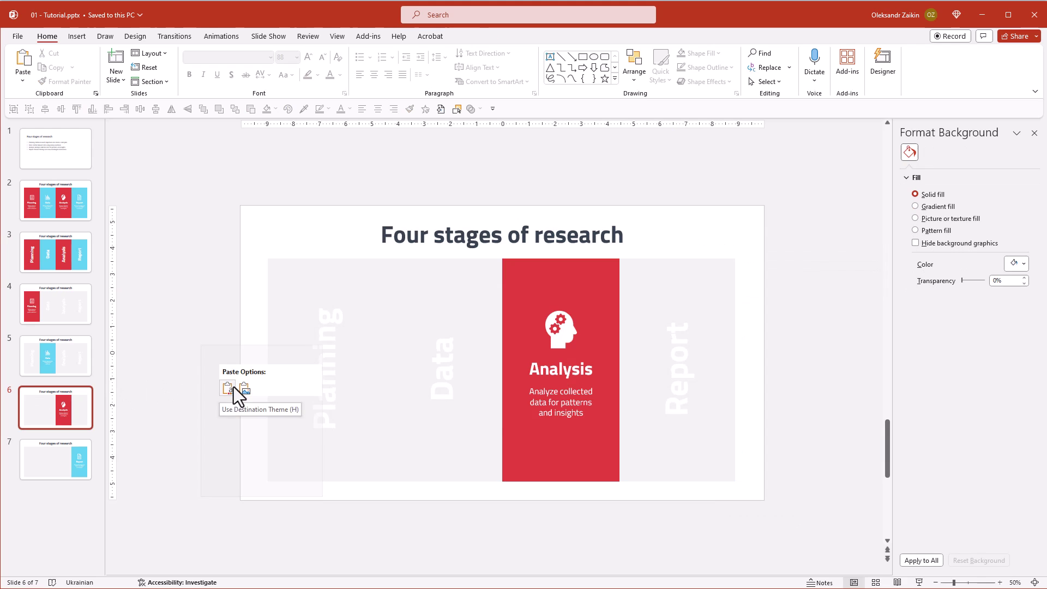
Step: Paste the Planning, Data and Analysis headlines onto the Report slide 7
left_click(67, 269)
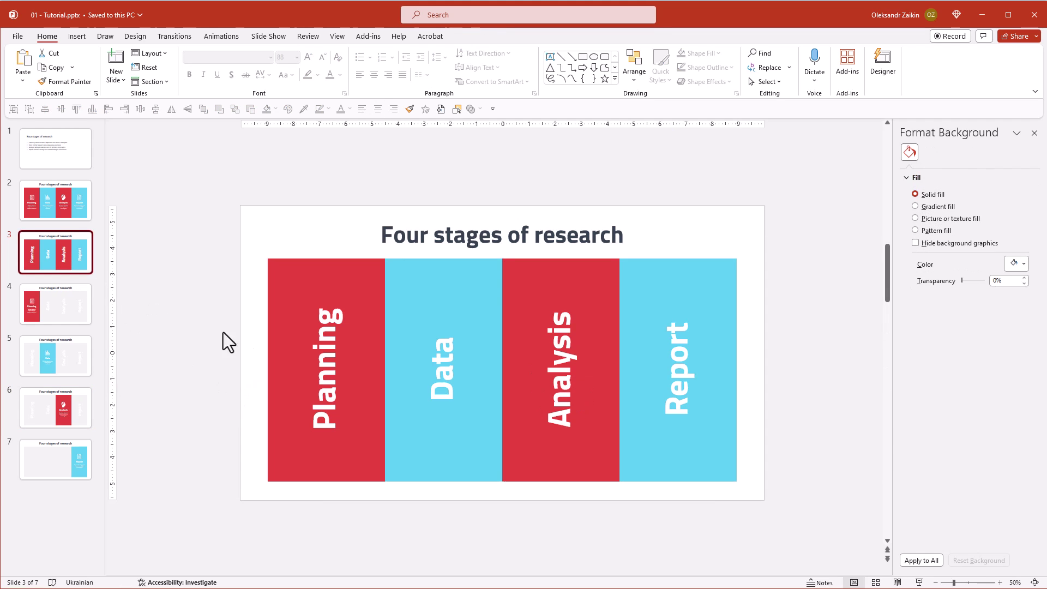
left_click(322, 359)
left_click(444, 369, "shift")
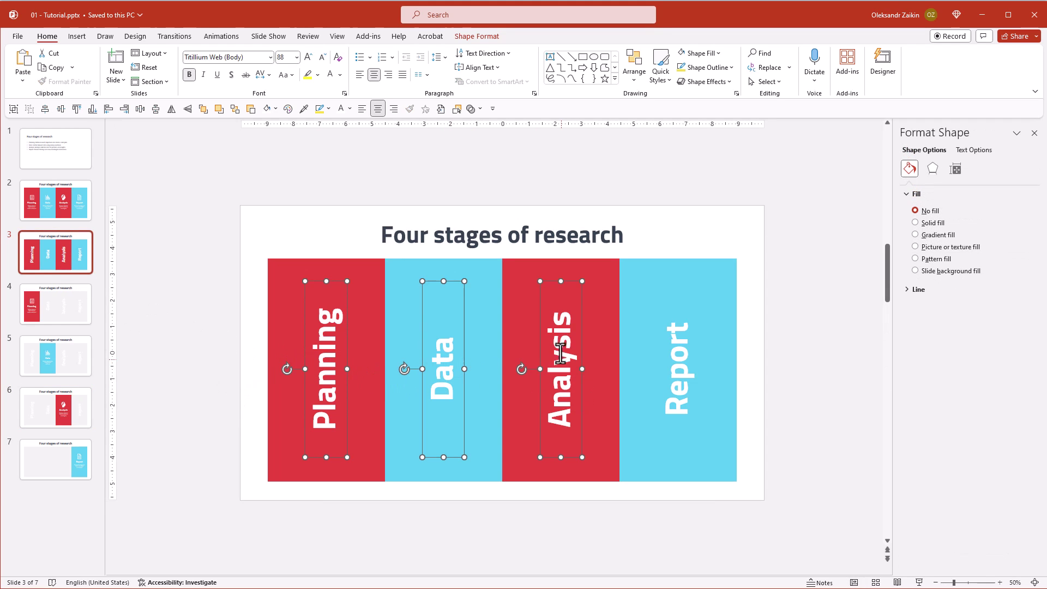
right_click(563, 282)
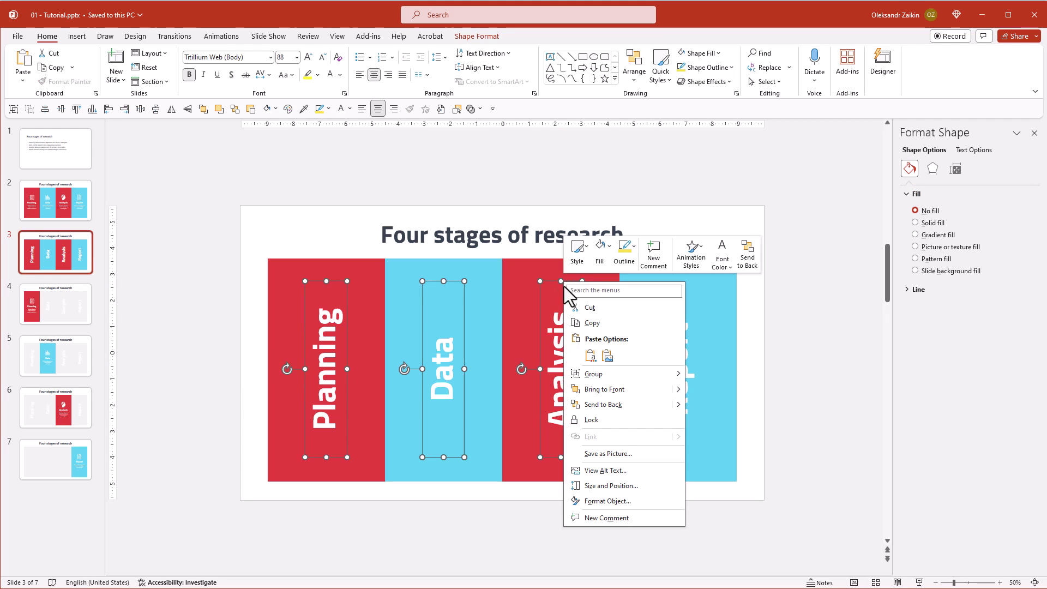
left_click(590, 325)
left_click(82, 457)
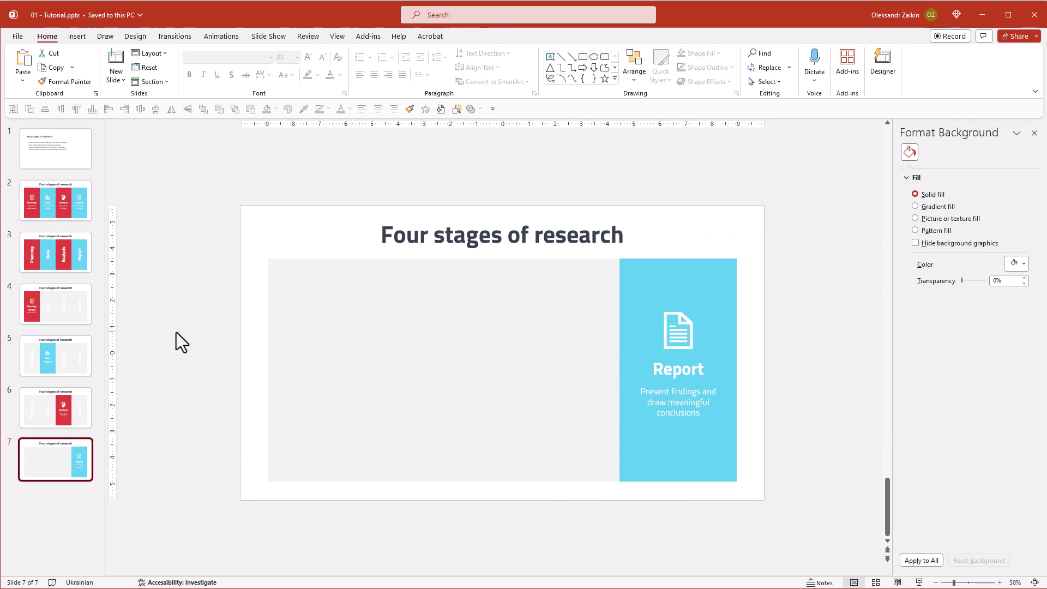
right_click(200, 369)
left_click(202, 375)
left_click(202, 375)
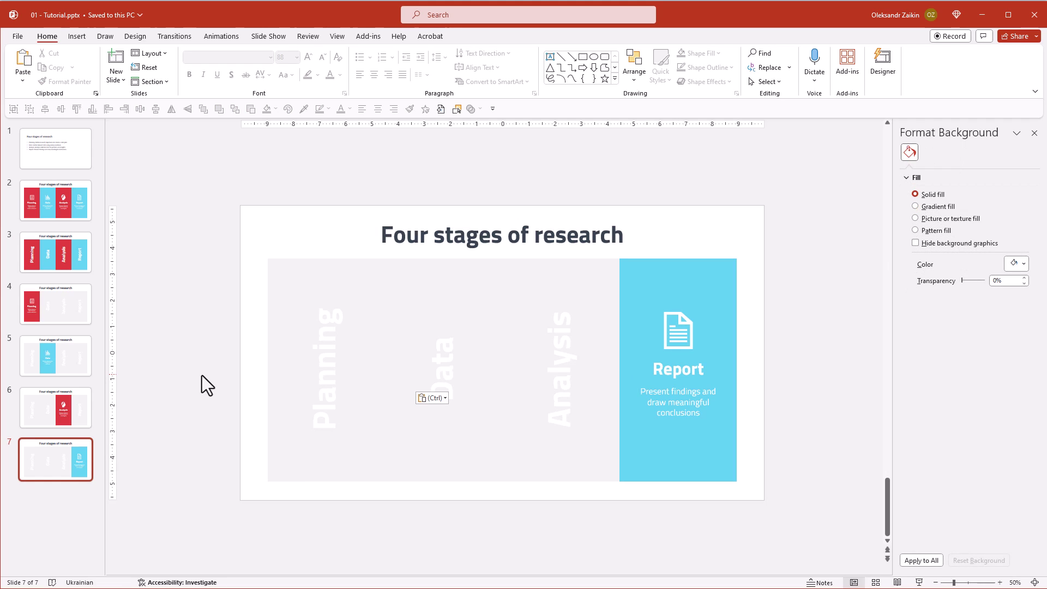
Step: Flip the blue Data panel on slide 5 horizontally
left_click(82, 358)
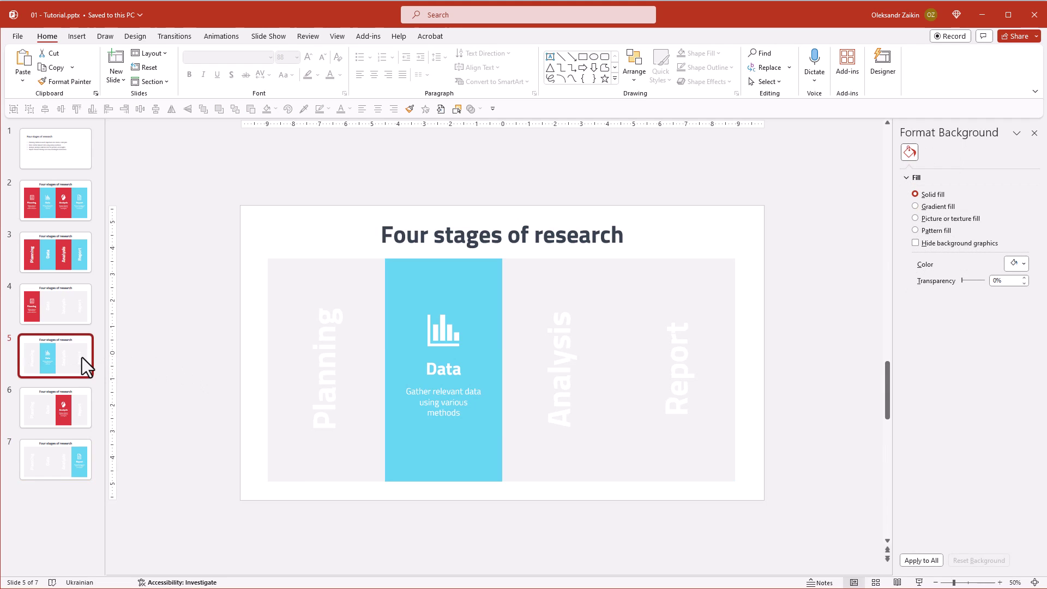
left_click(408, 277)
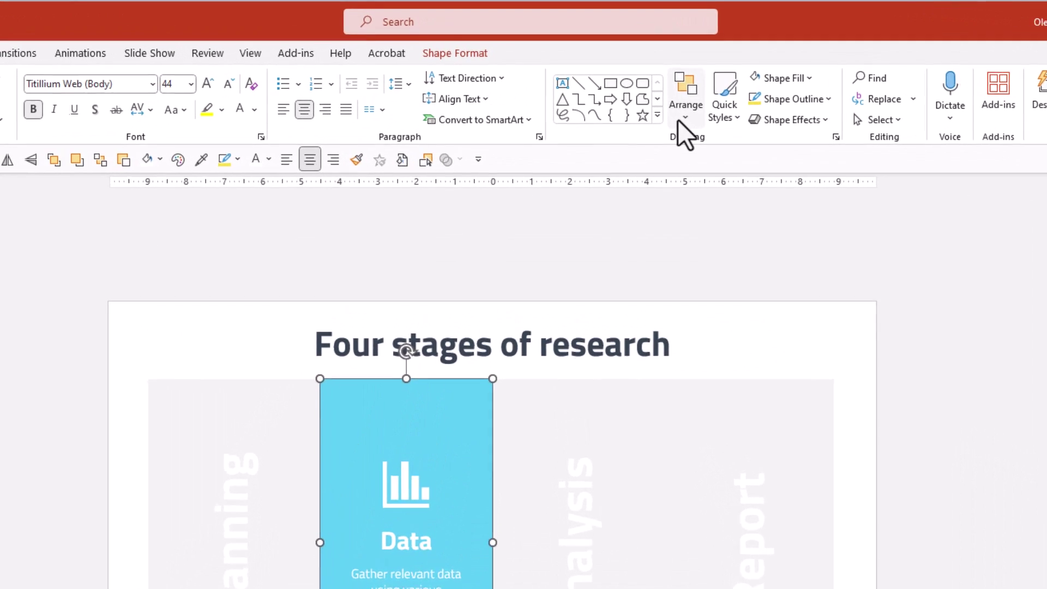
left_click(645, 74)
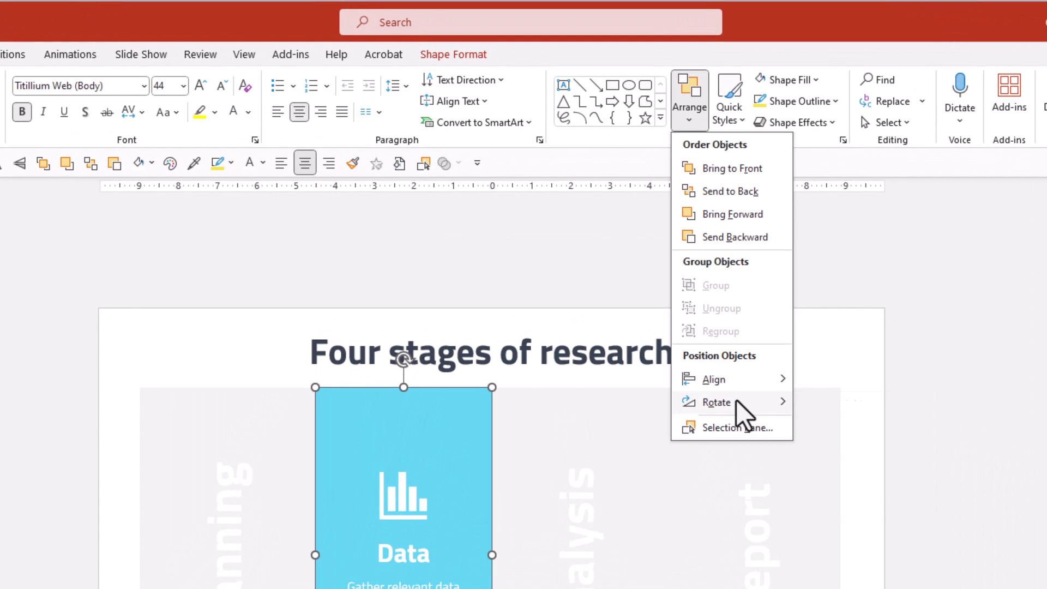
mouse_move(736, 402)
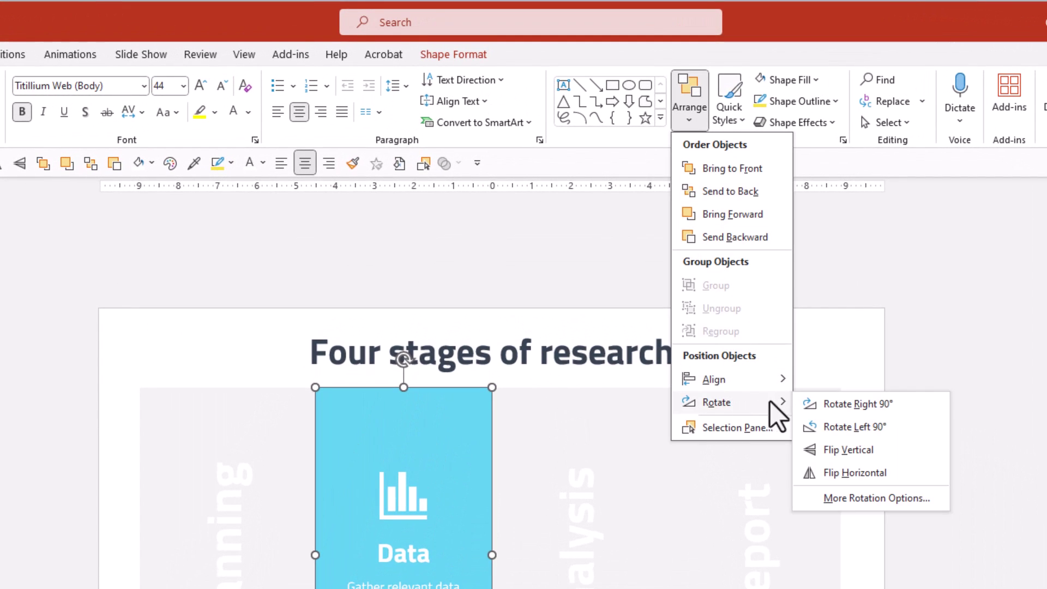
left_click(849, 473)
Step: Flip the blue Report panel on slide 7 horizontally, then deselect it
left_click(31, 459)
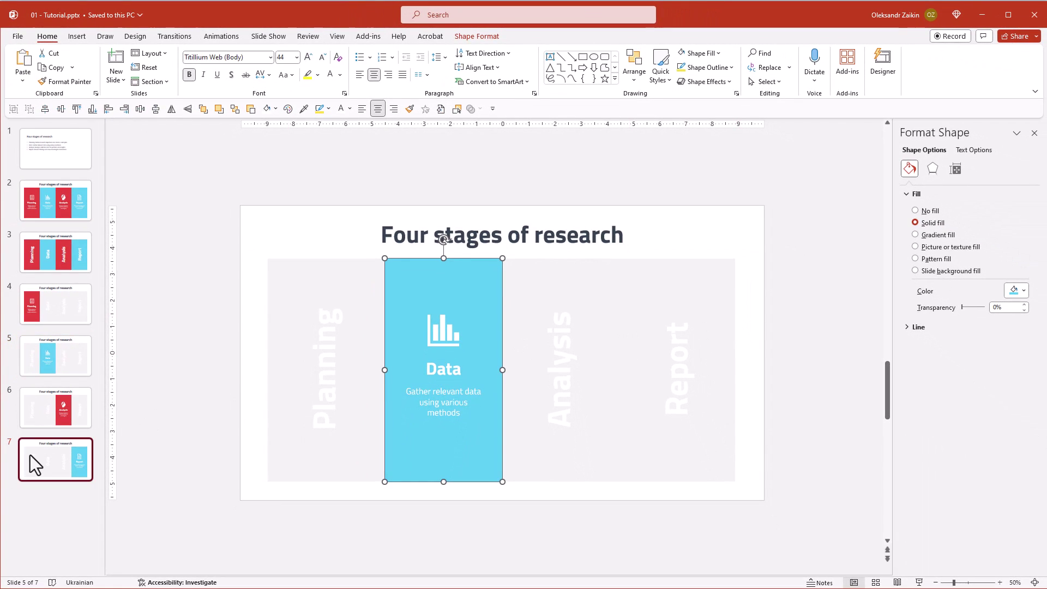
left_click(674, 285)
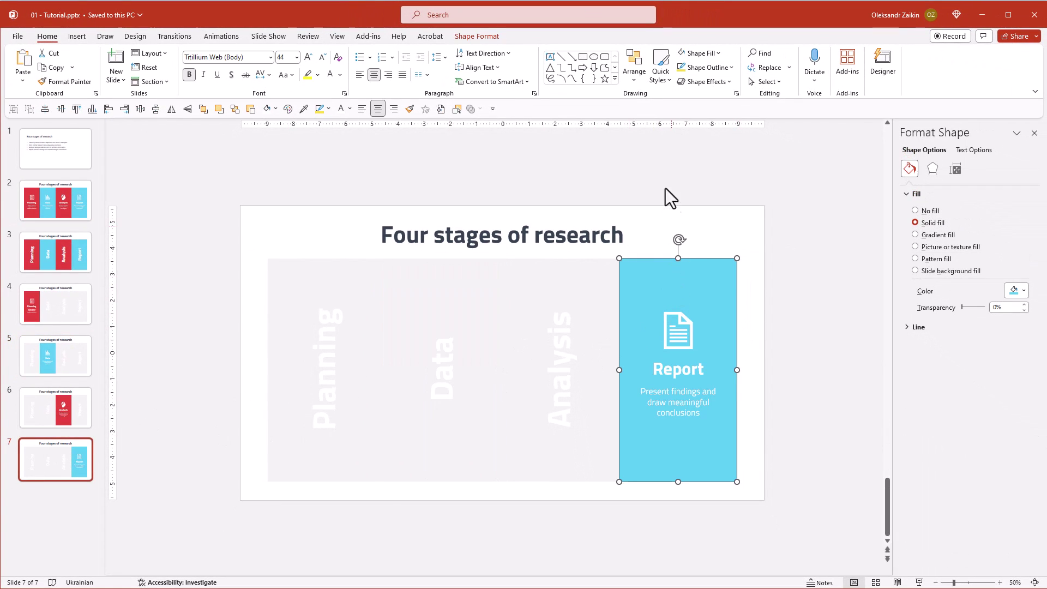
left_click(639, 82)
mouse_move(682, 269)
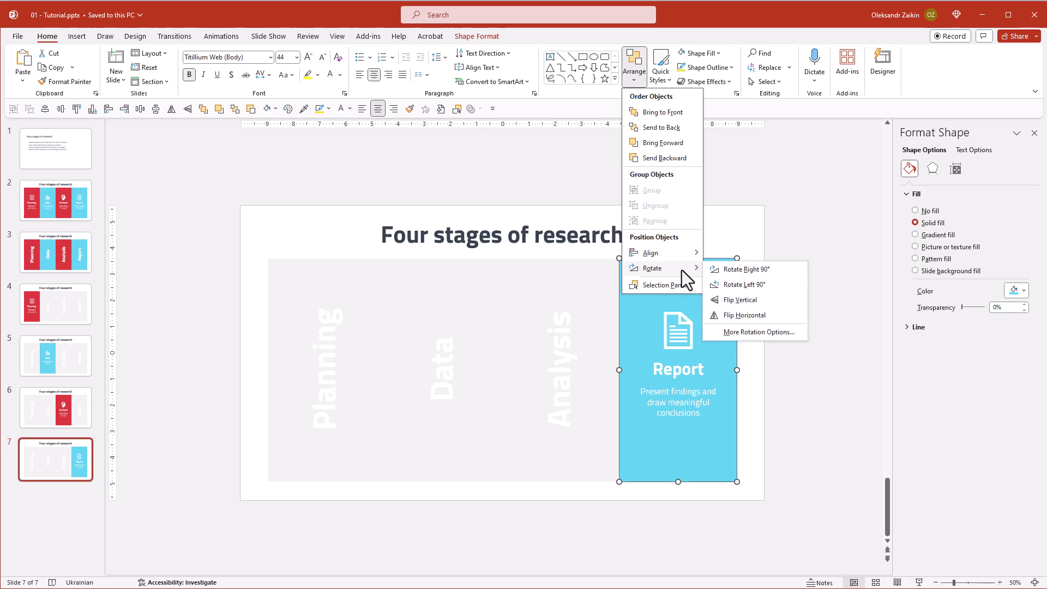
left_click(737, 316)
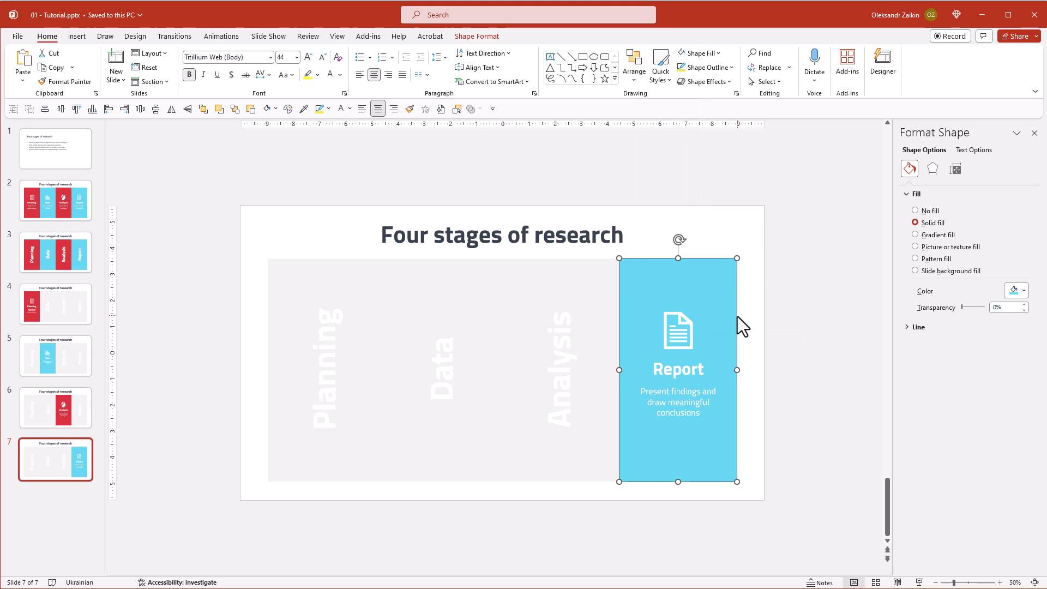
left_click(39, 460)
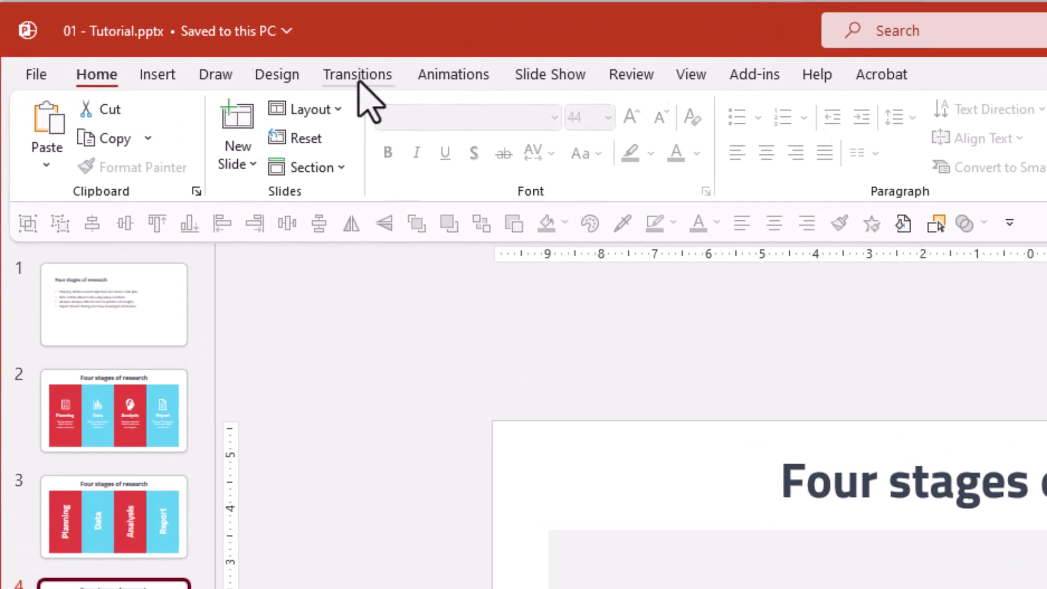
Step: Apply the Morph transition to the selected slides 4 through 7
left_click(175, 36)
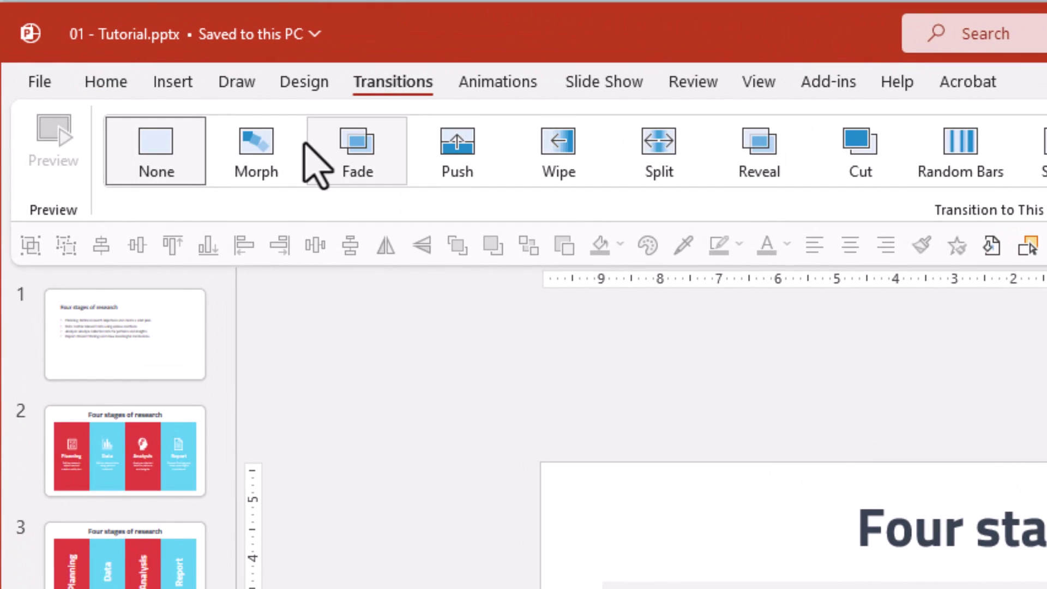
left_click(259, 153)
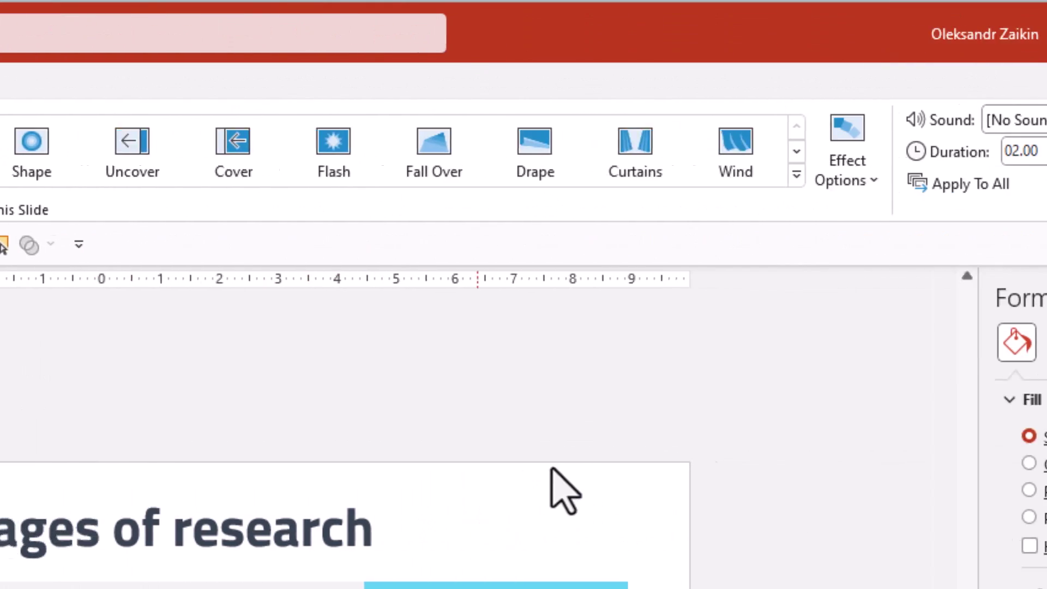